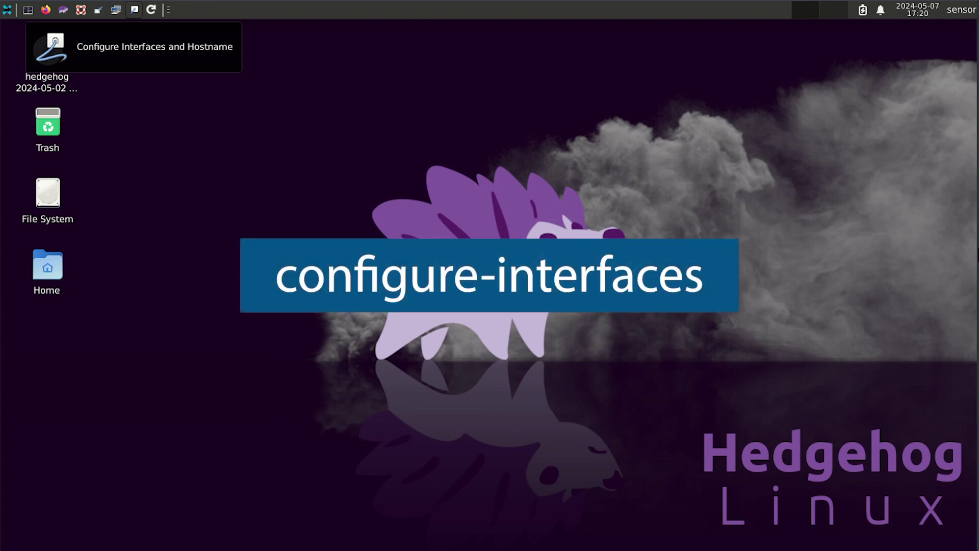
# Launch Configure Interfaces, unlock it with the password, and request help identifying network interfaces.
pyautogui.click(134, 9)
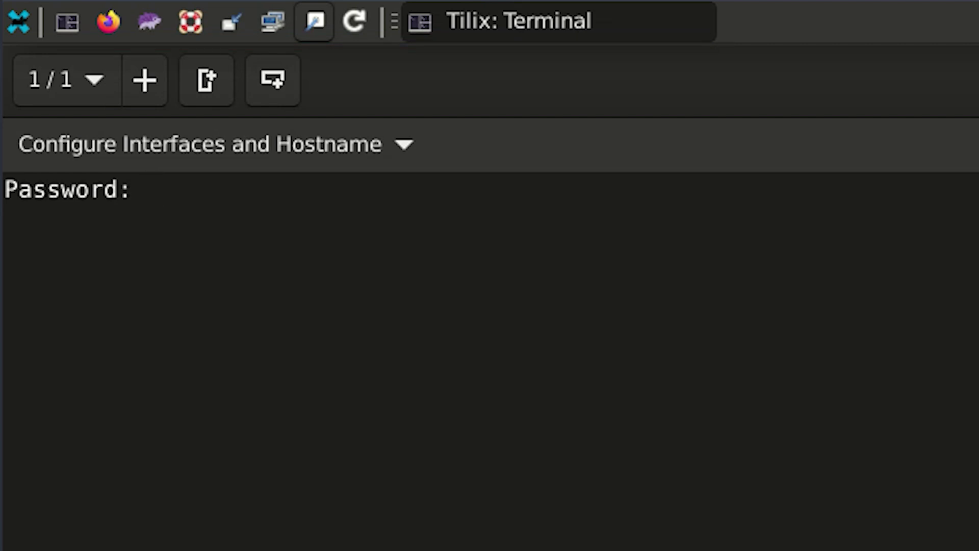
pyautogui.press('Return')
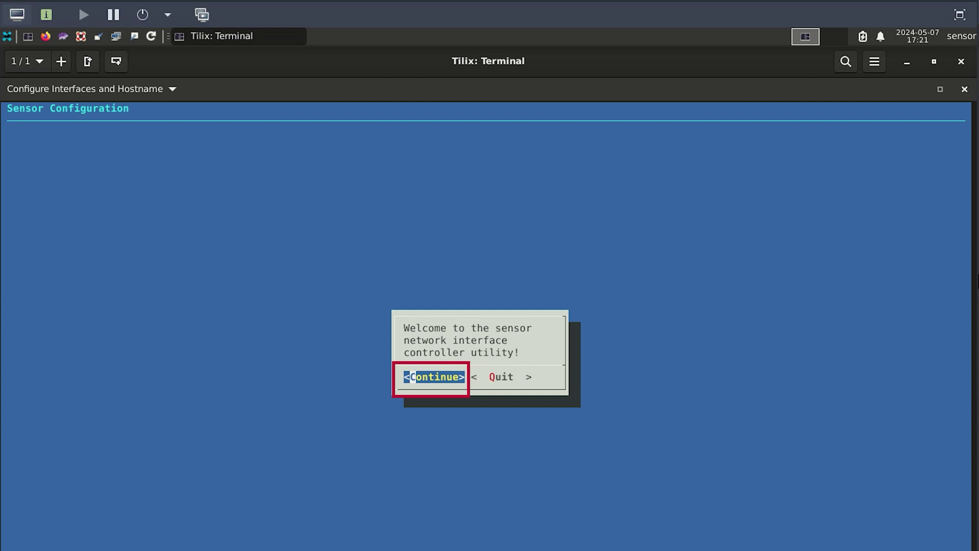
pyautogui.press('Return')
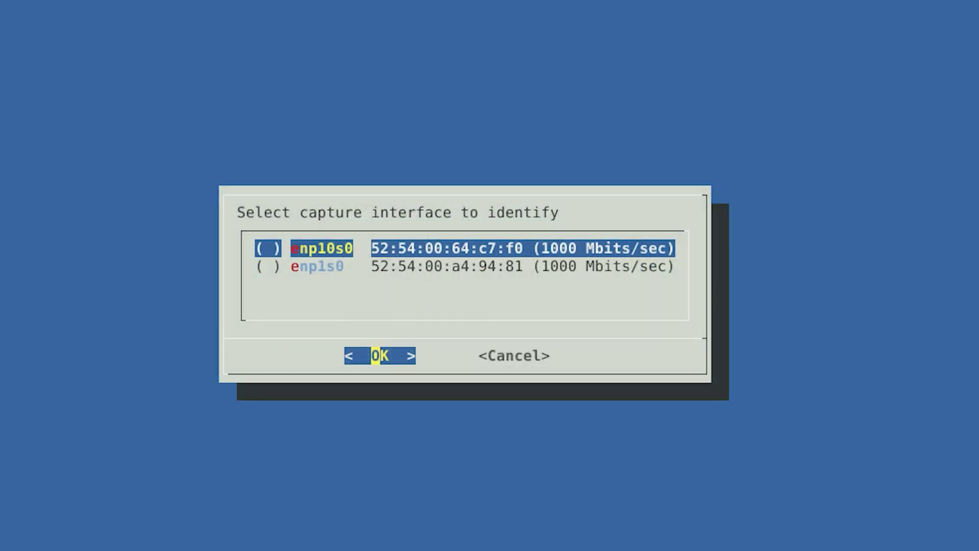
pyautogui.press('Down')
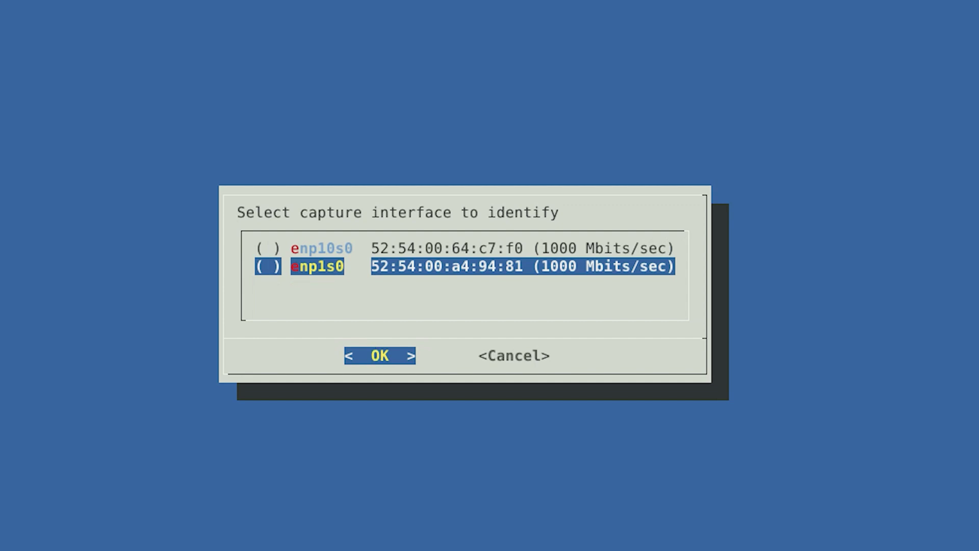
# Blink enp1s0 to identify it, then move to declining further identification help.
pyautogui.press('Return')
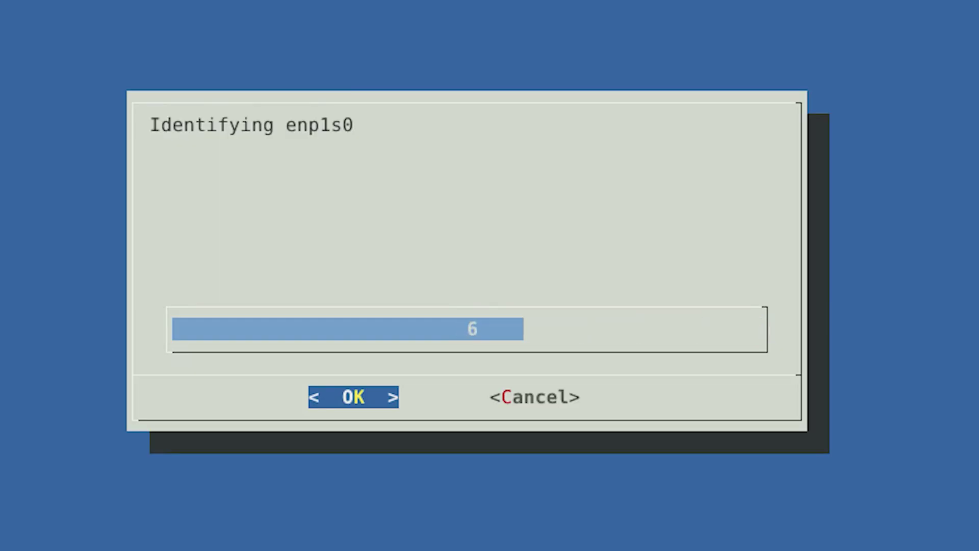
pyautogui.press('Tab')
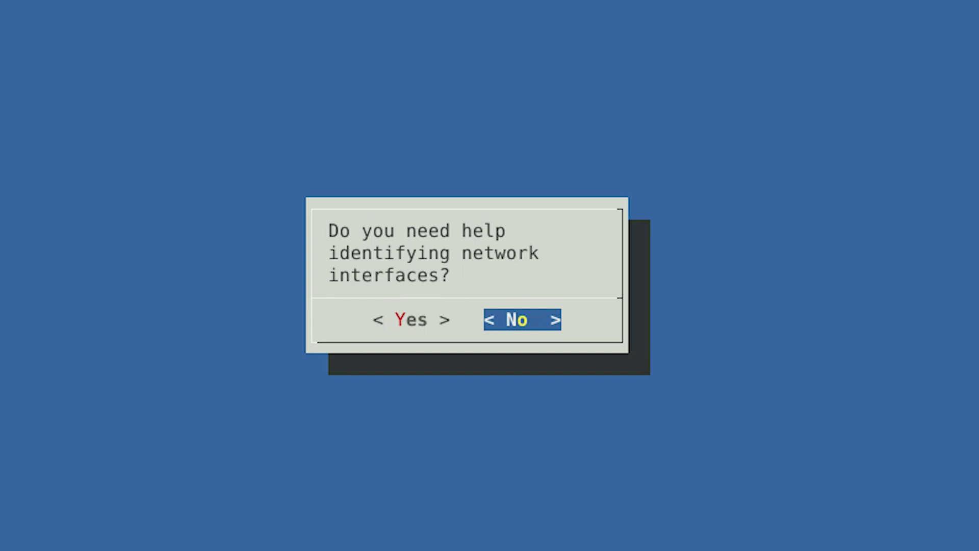
# Decline identification help and select enp1s0 as the interface to configure.
pyautogui.press('Return')
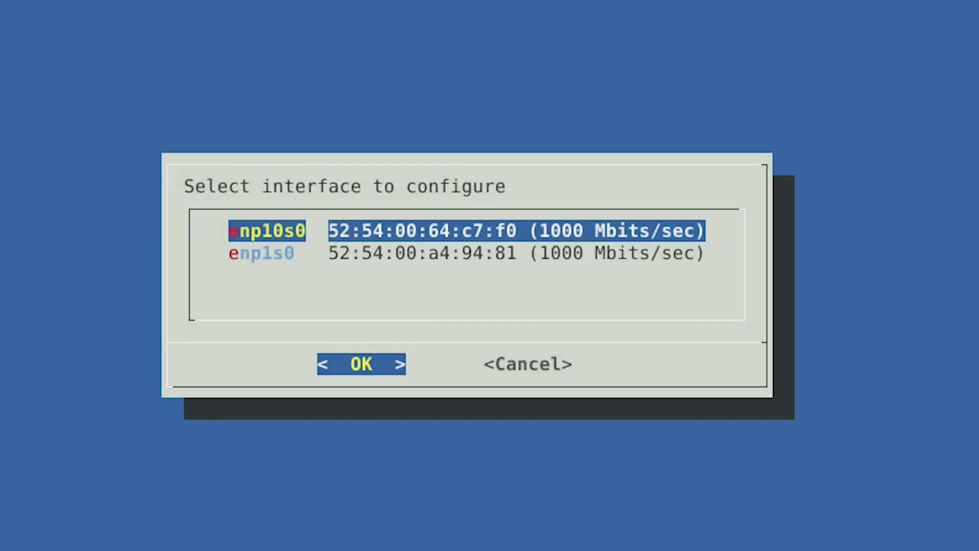
pyautogui.press('Down')
pyautogui.press('Up')
pyautogui.press('Down')
pyautogui.press('Return')
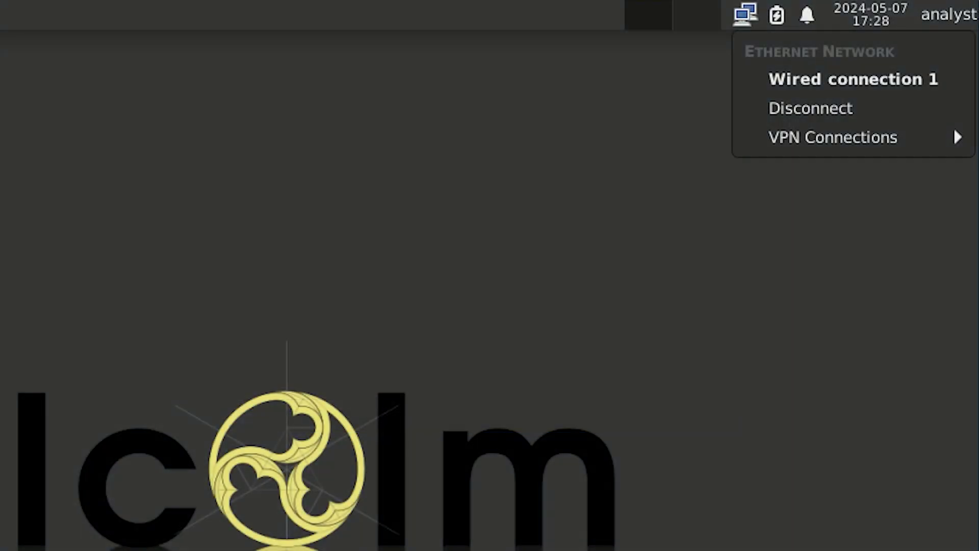
# Open Connection Information for Malcolm's wired connection from the network applet.
pyautogui.press('Escape')
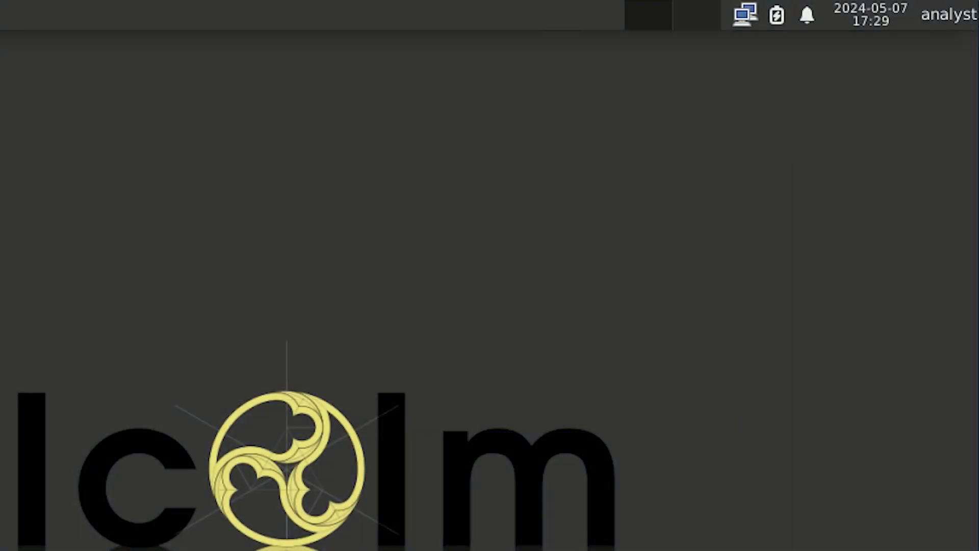
pyautogui.rightClick(745, 14)
pyautogui.press('Down')
pyautogui.press('Down')
pyautogui.press('Down')
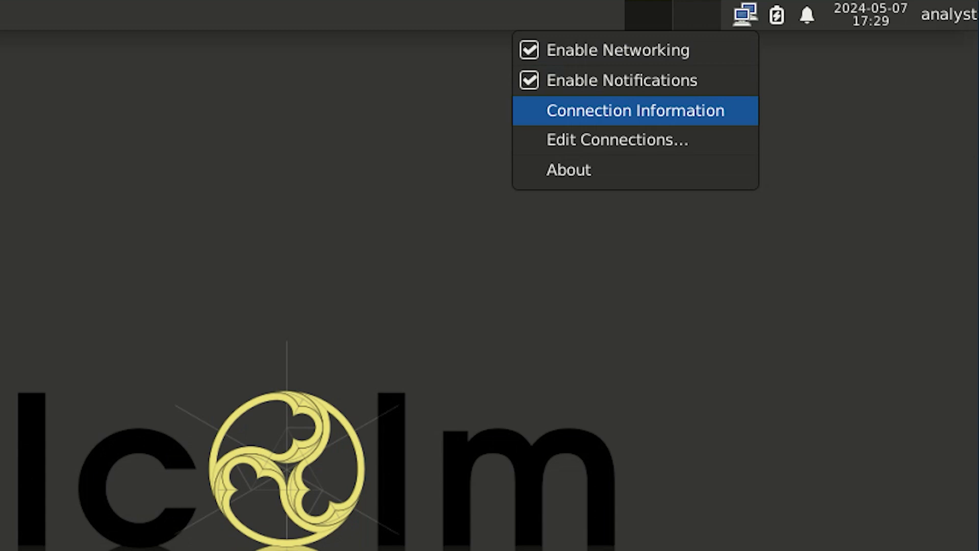
pyautogui.press('Return')
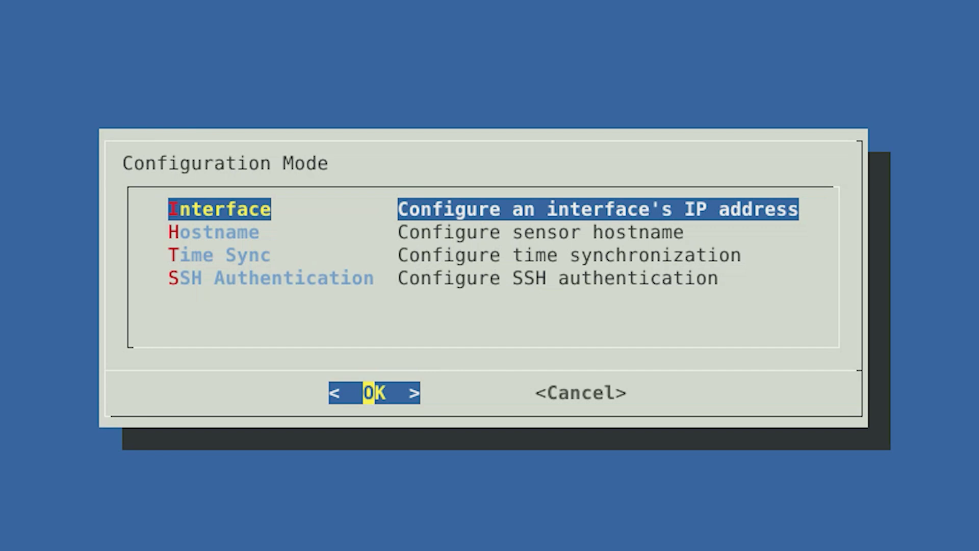
# Configure enp10s0 with the manual No IP address source and return to Configuration Mode.
pyautogui.press('Return')
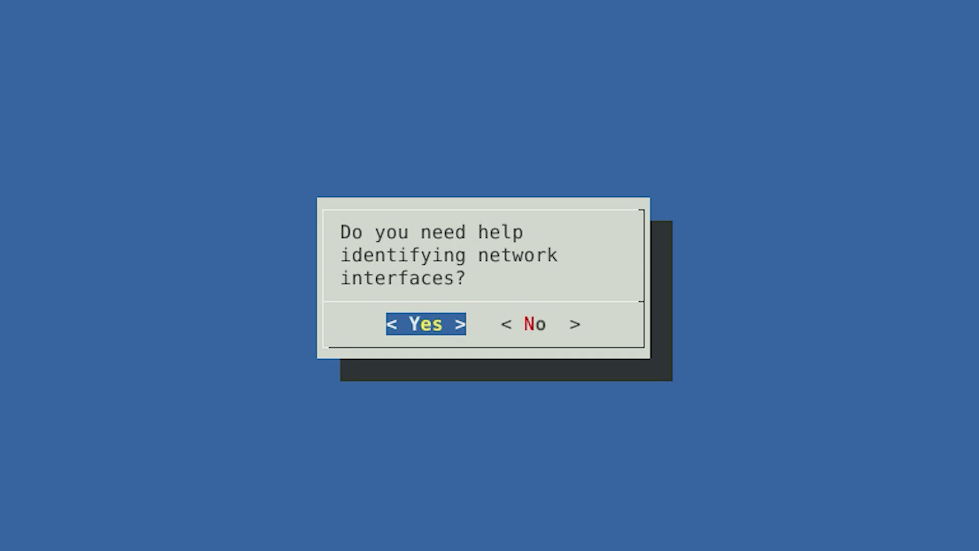
pyautogui.press('Right')
pyautogui.press('Return')
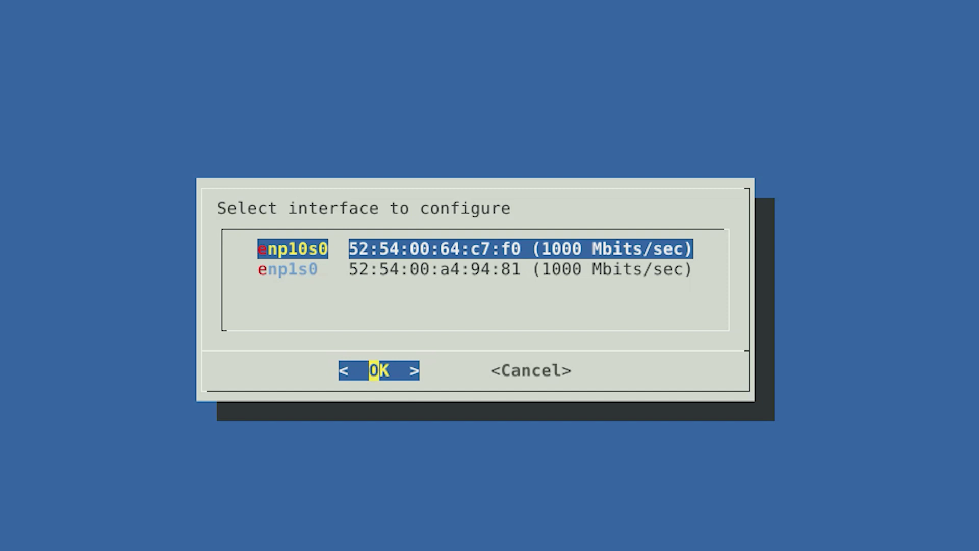
pyautogui.press('Return')
pyautogui.press('Down')
pyautogui.press('Down')
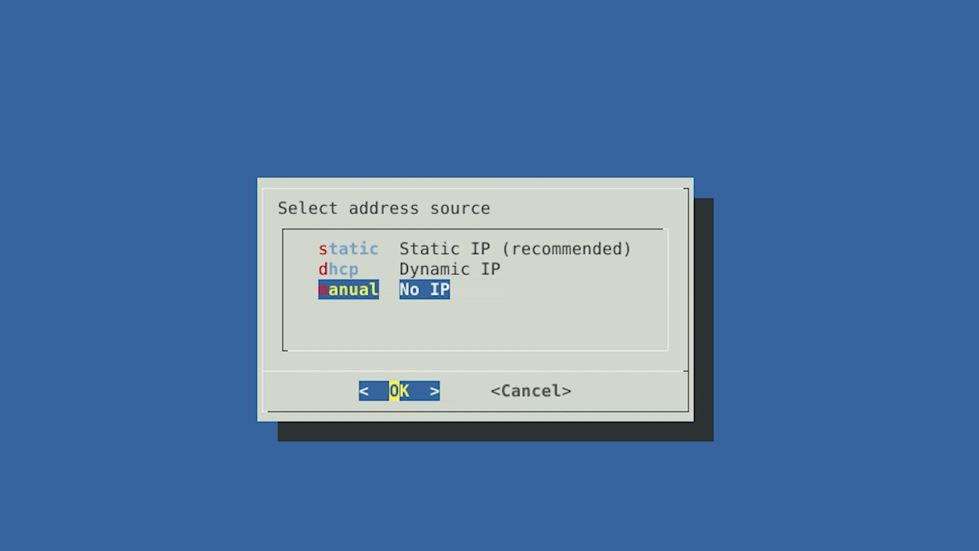
pyautogui.press('Return')
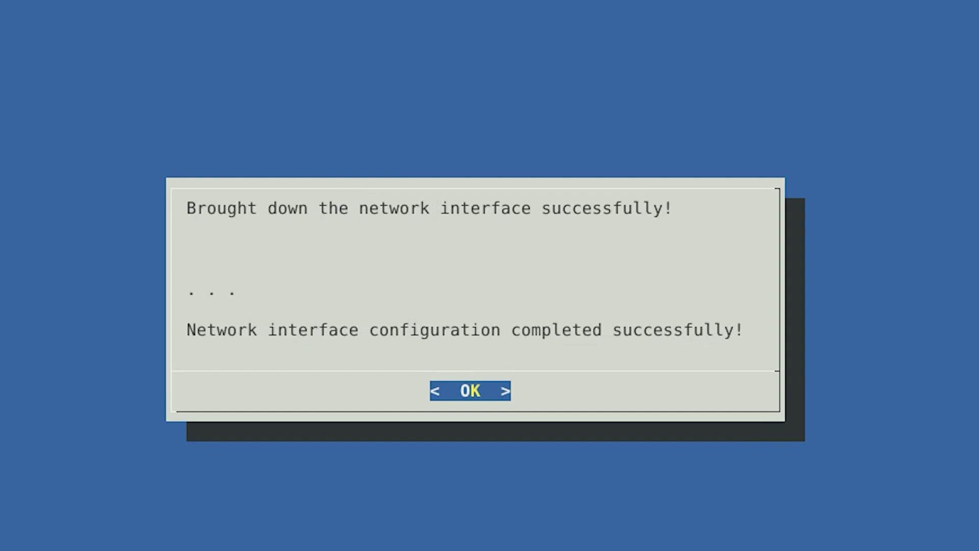
pyautogui.press('Return')
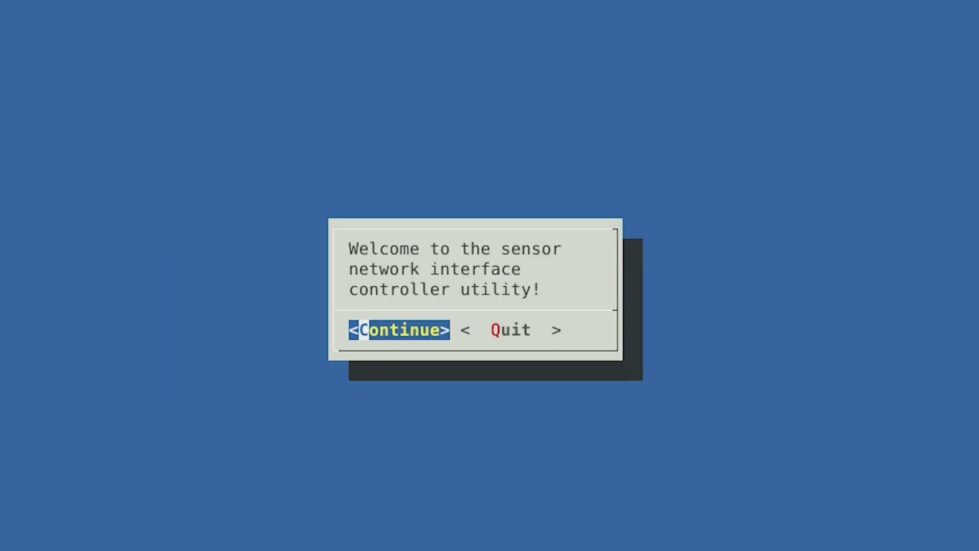
pyautogui.press('Return')
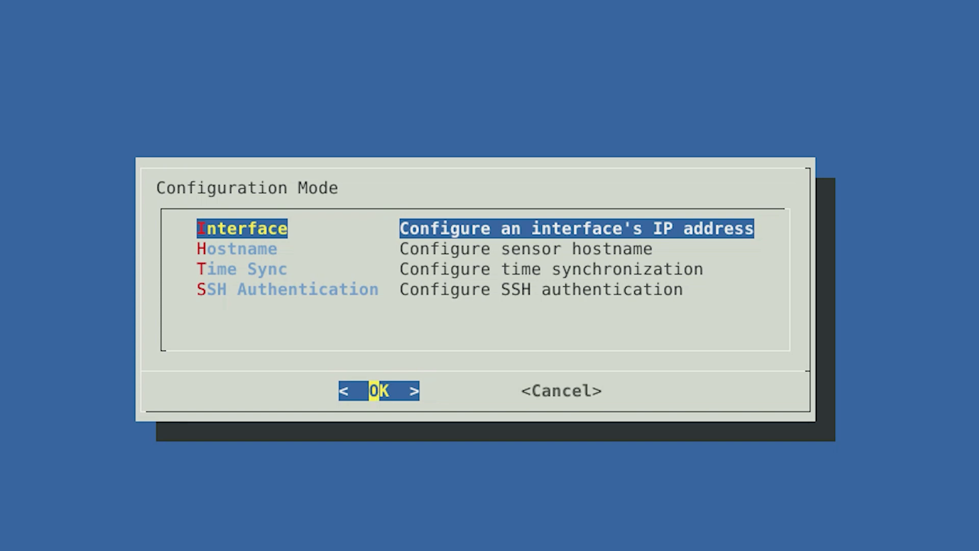
# Keep hedgehogvm as the sensor hostname and confirm it through the Hostname option.
pyautogui.press('Down')
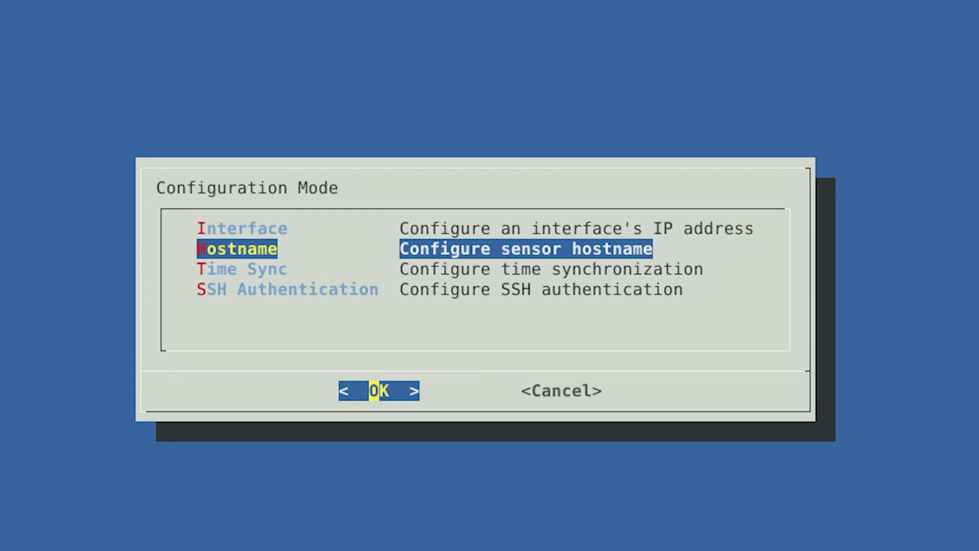
pyautogui.press('Return')
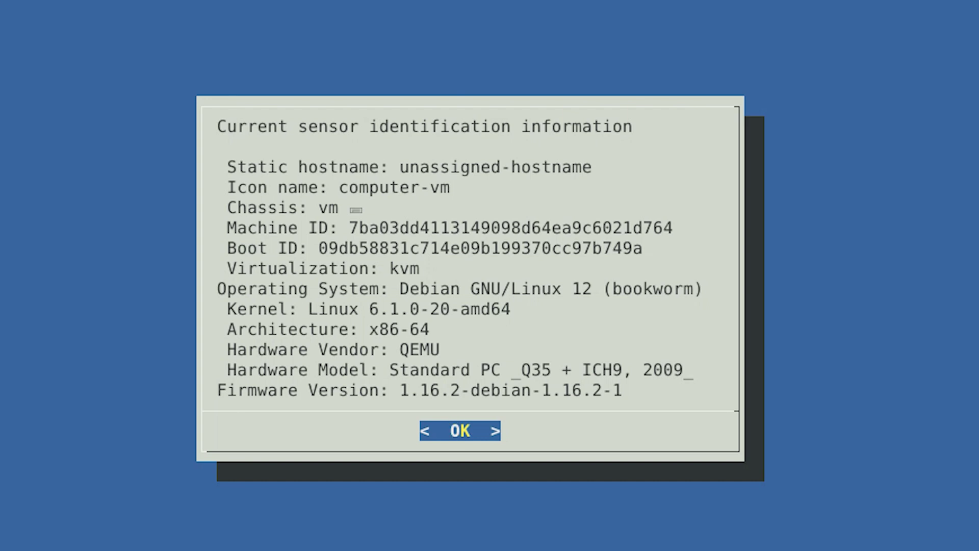
pyautogui.press('Return')
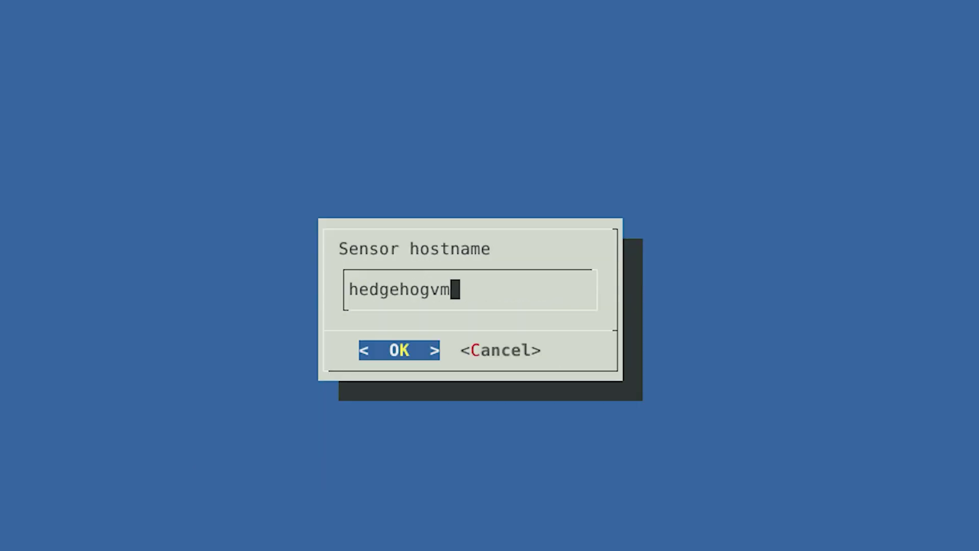
pyautogui.press('Tab')
pyautogui.press('Return')
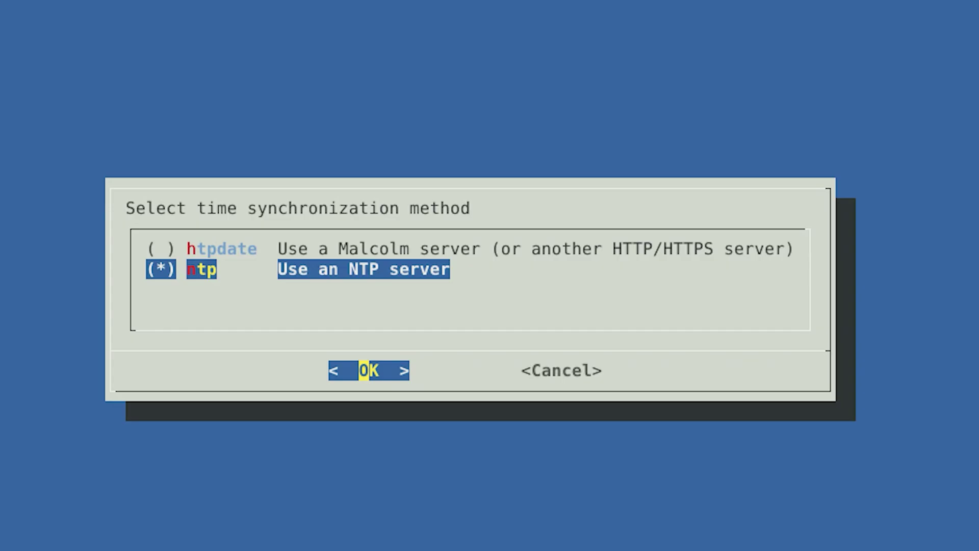
# Mark htpdate (Malcolm server) as the time synchronization method instead of ntp.
pyautogui.press('Up')
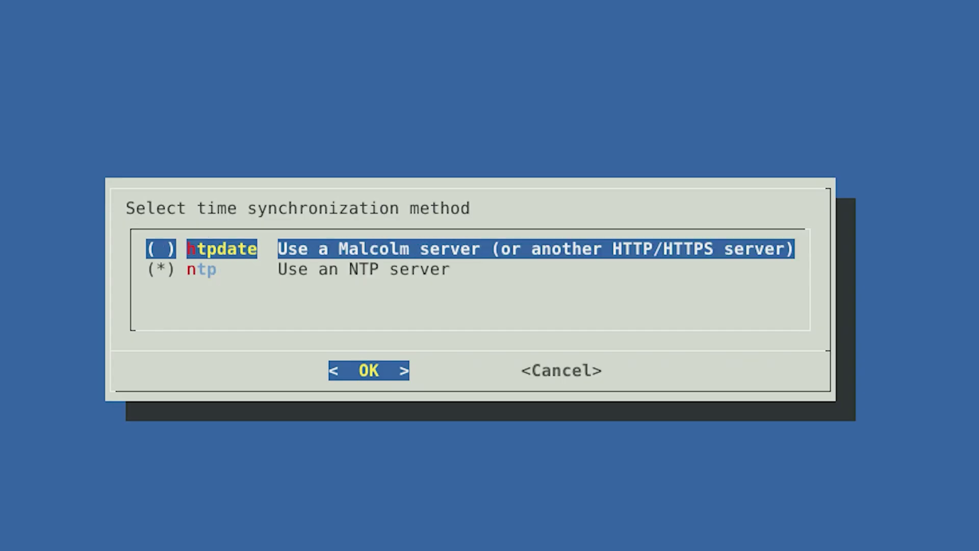
pyautogui.press('space')
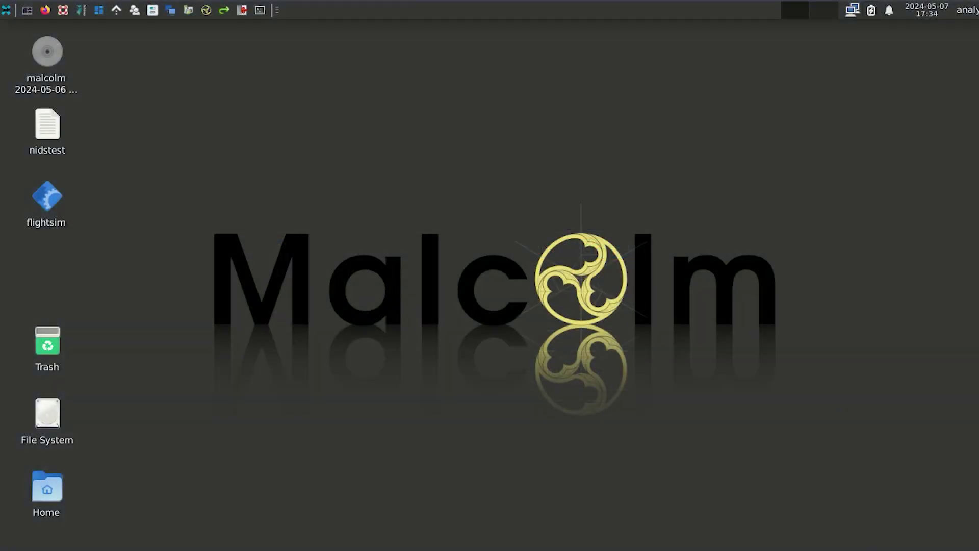
pyautogui.rightClick(852, 10)
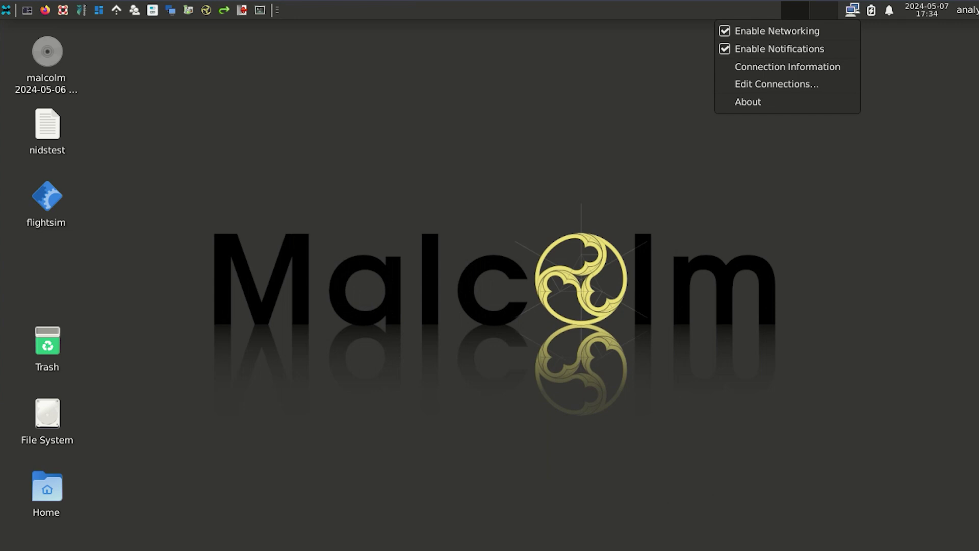
# Show Malcolm's connection information and select its IP address 192.168.122.119.
pyautogui.click(787, 67)
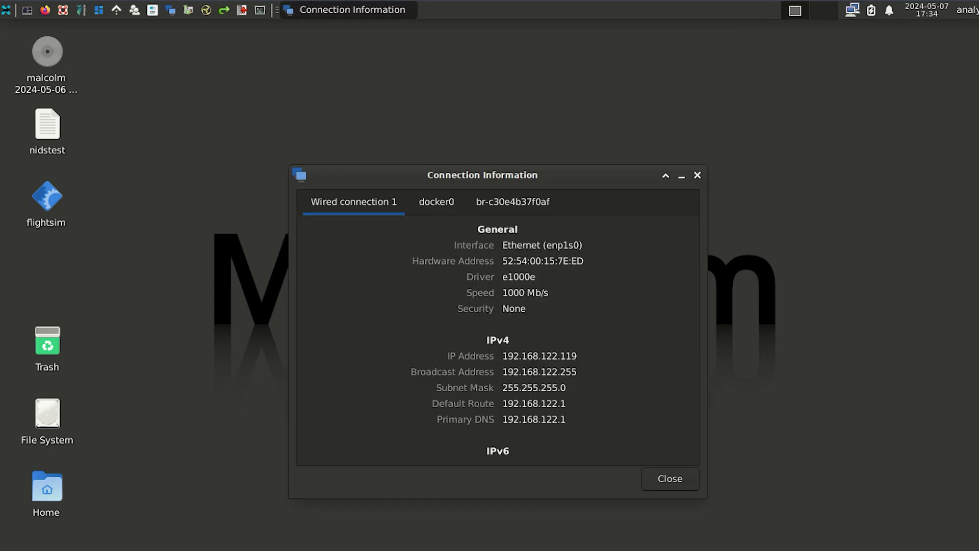
pyautogui.moveTo(501, 355); pyautogui.dragTo(577, 355)
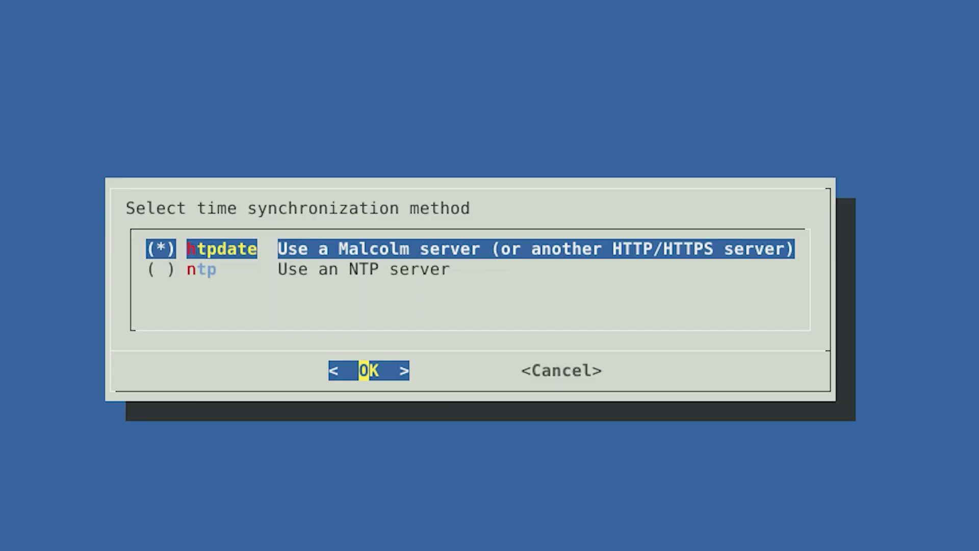
# Set the htpdate server URL to 192.168.122.119 and accept the 15-minute polling interval.
pyautogui.press('Return')
pyautogui.write('192.168')
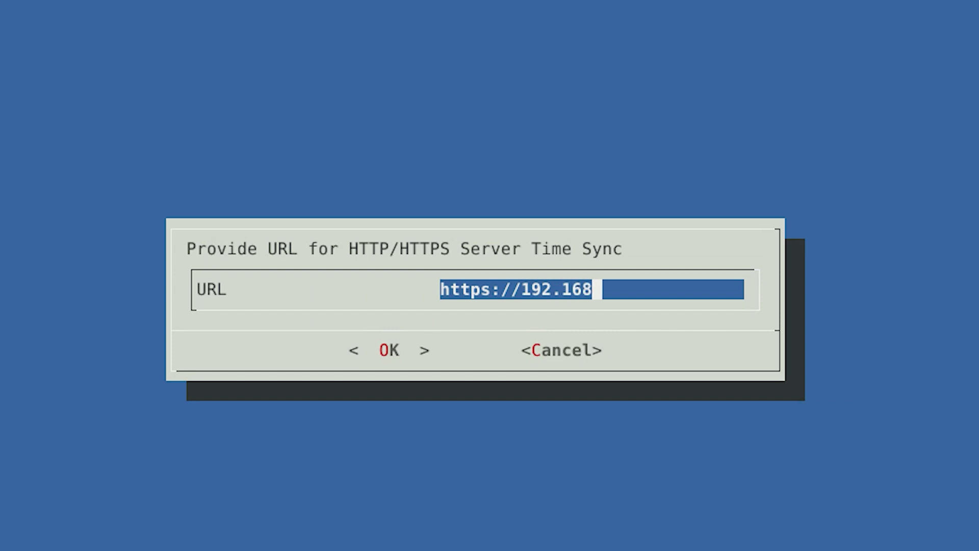
pyautogui.write('.122.119')
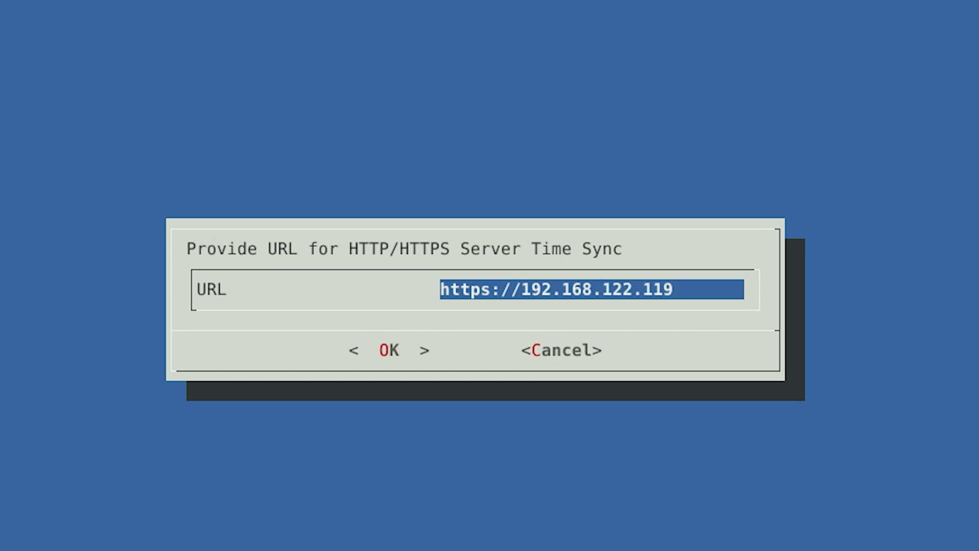
pyautogui.press('Tab')
pyautogui.press('Return')
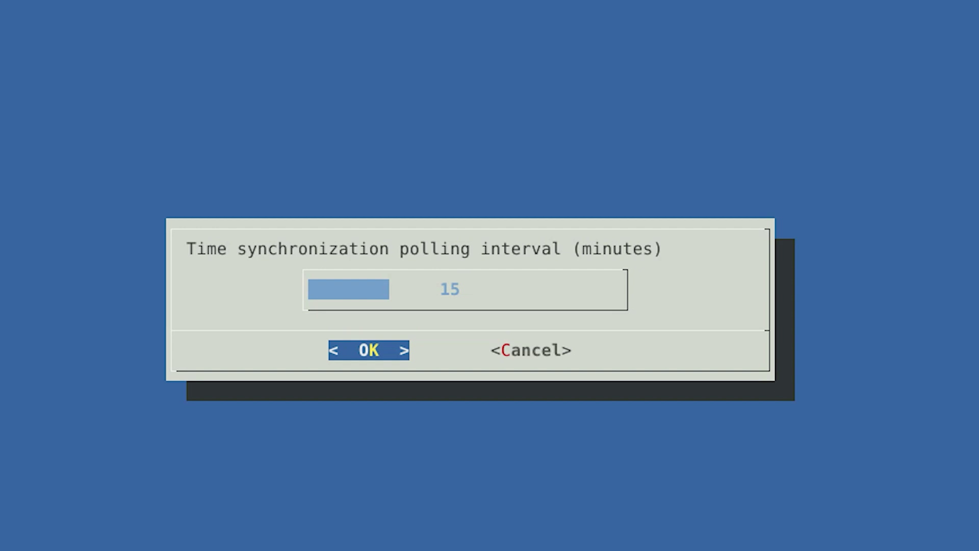
pyautogui.press('Return')
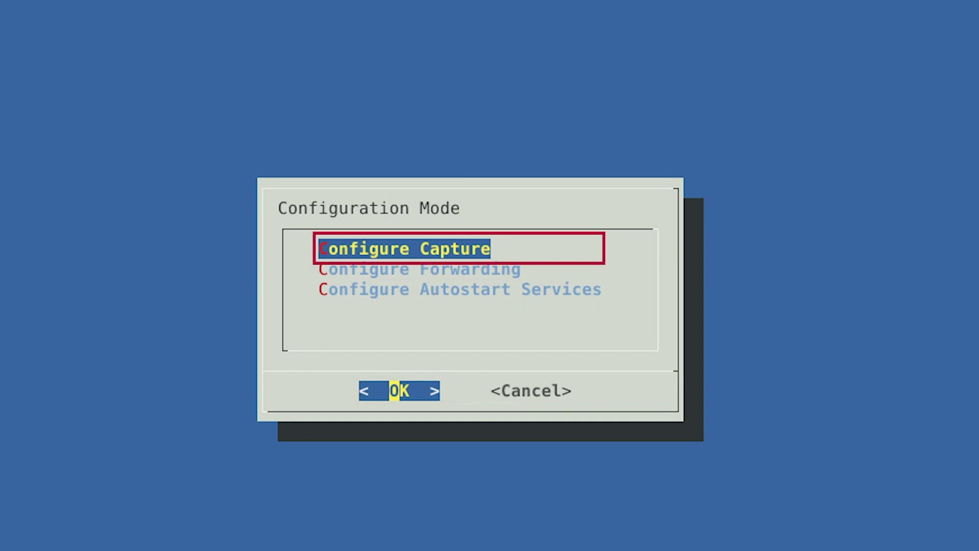
# Choose enp10s0 as the only capture interface, deselecting enp1s0, with an empty capture filter.
pyautogui.press('Return')
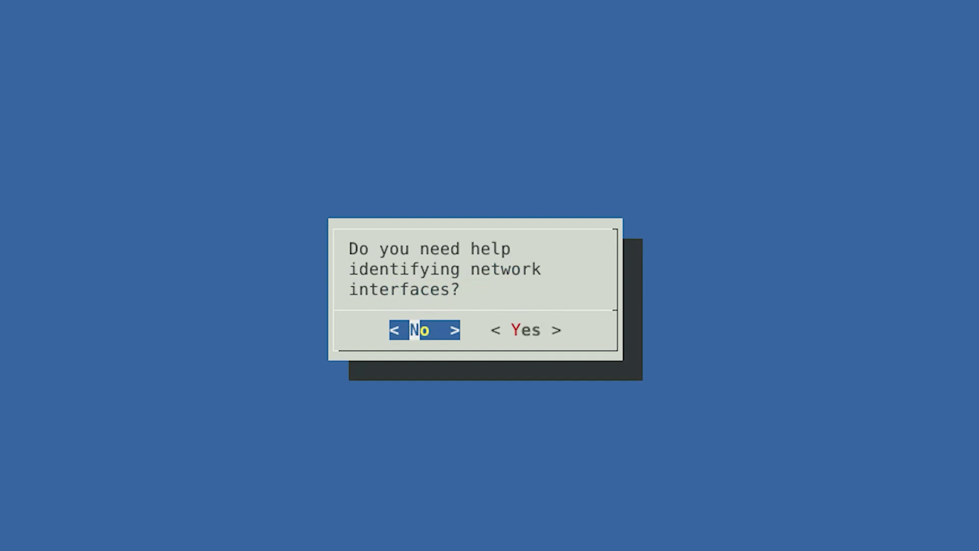
pyautogui.press('Return')
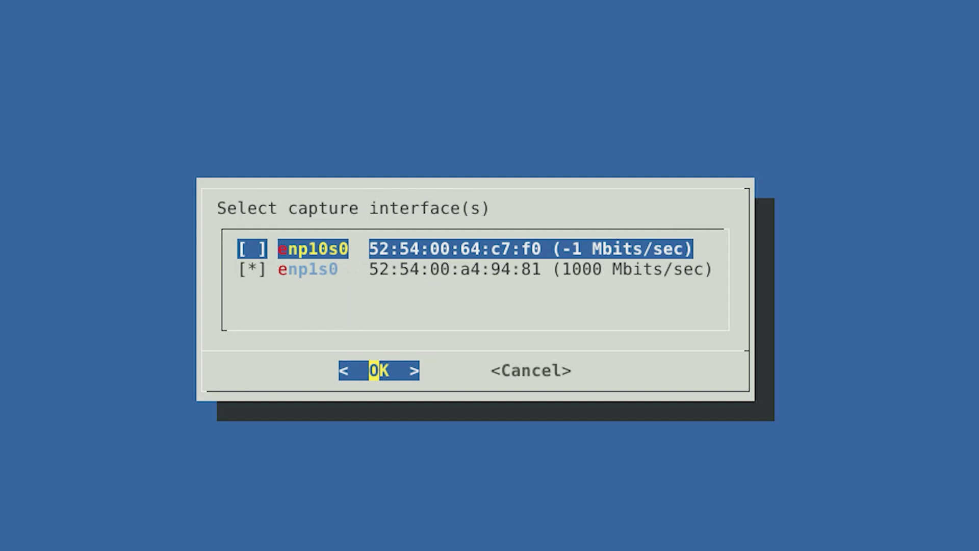
pyautogui.press('Down')
pyautogui.press('space')
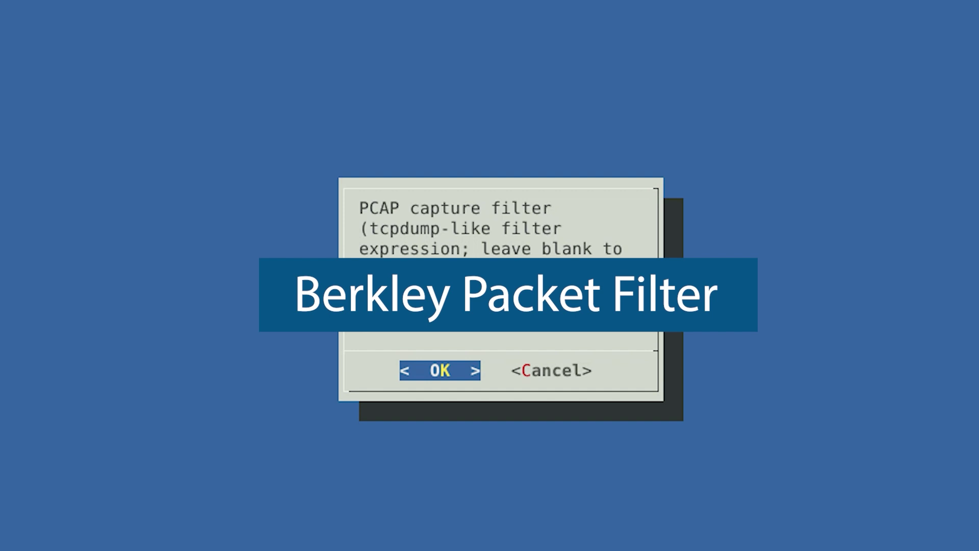
pyautogui.press('Return')
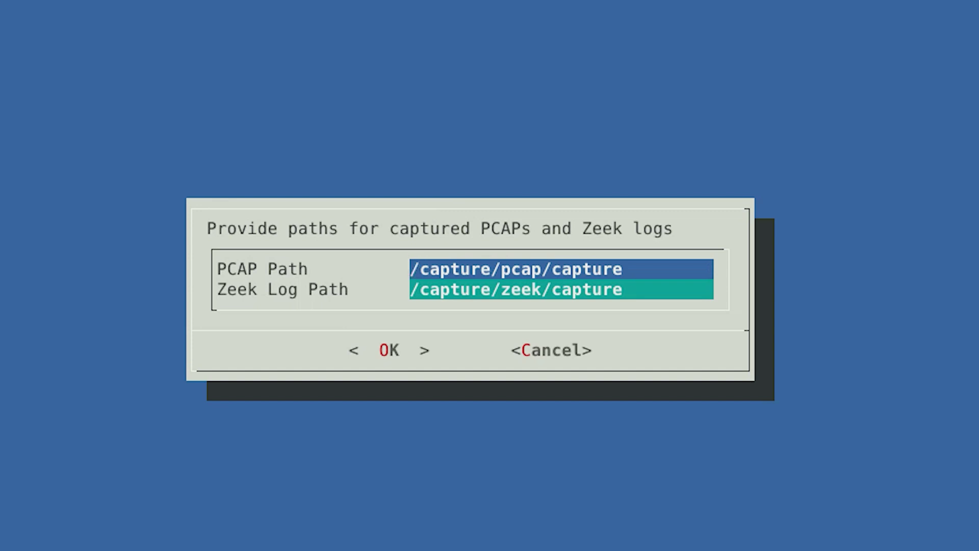
# Keep the default PCAP and Zeek log paths, enable OT/ICS monitoring, and keep Zeek carving on 'interesting'.
pyautogui.press('Return')
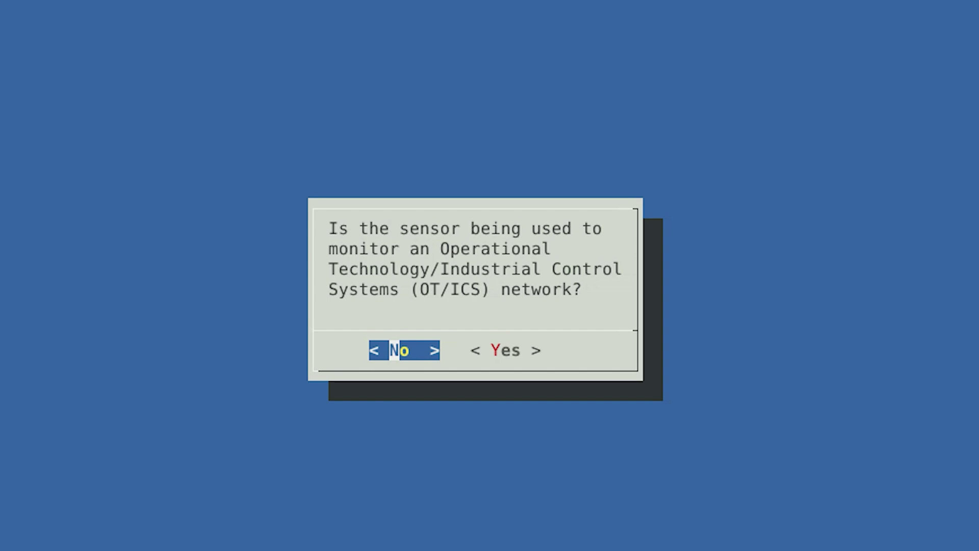
pyautogui.press('Tab')
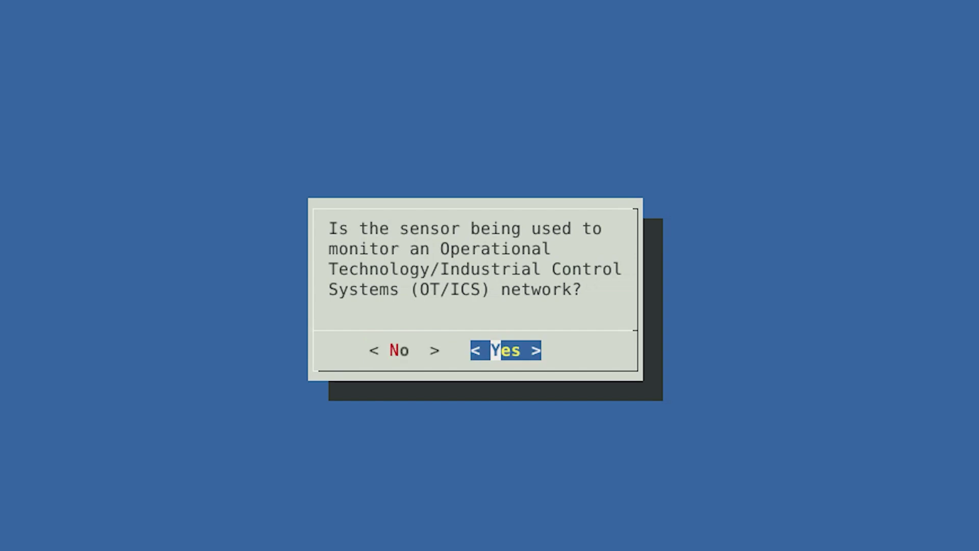
pyautogui.press('Return')
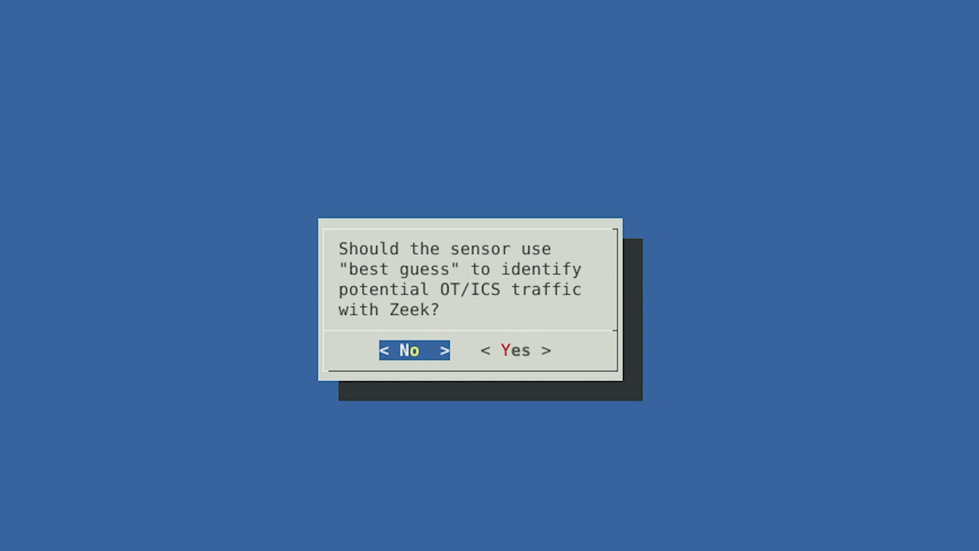
pyautogui.press('Return')
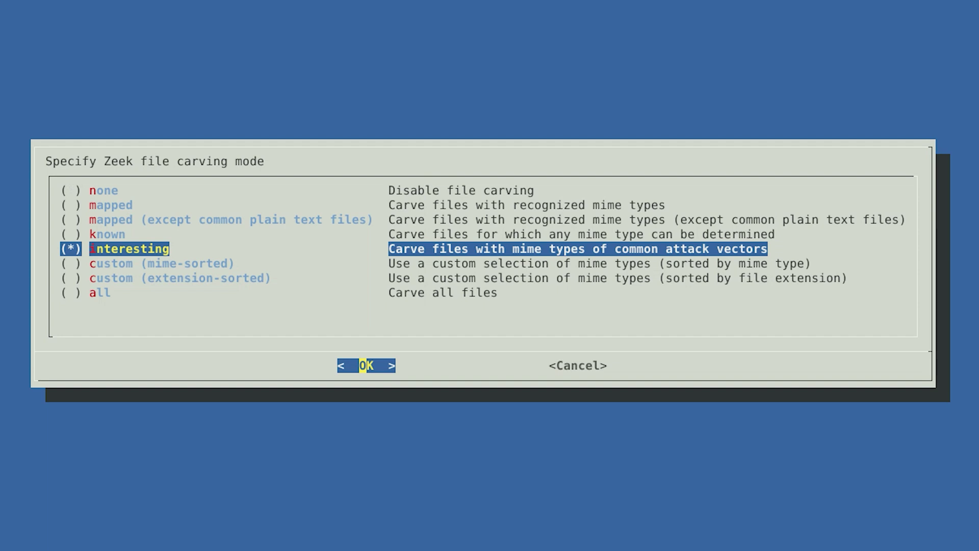
pyautogui.press('Return')
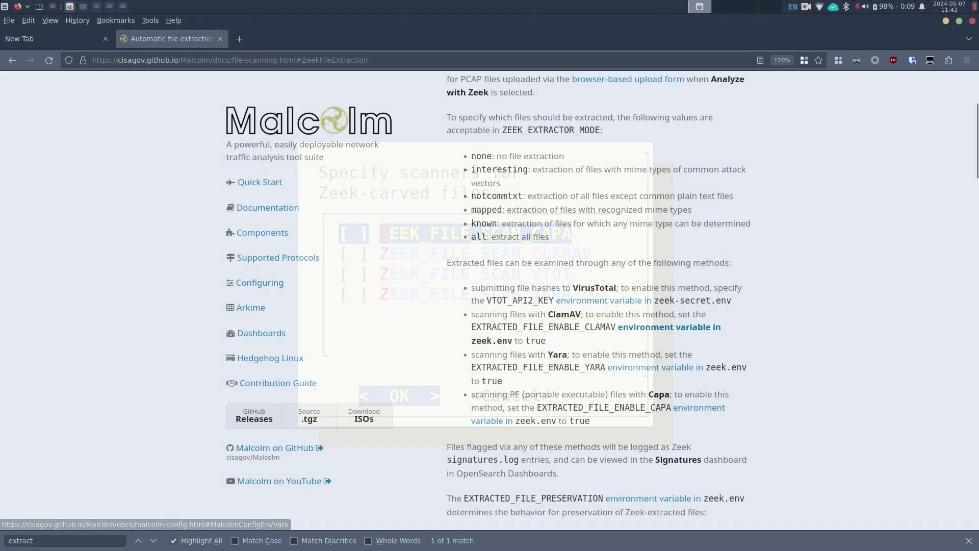
# Browse Malcolm's file extraction docs and open the 'User interface' section on accessing extracted files.
pyautogui.scroll(-6, 596, 306)
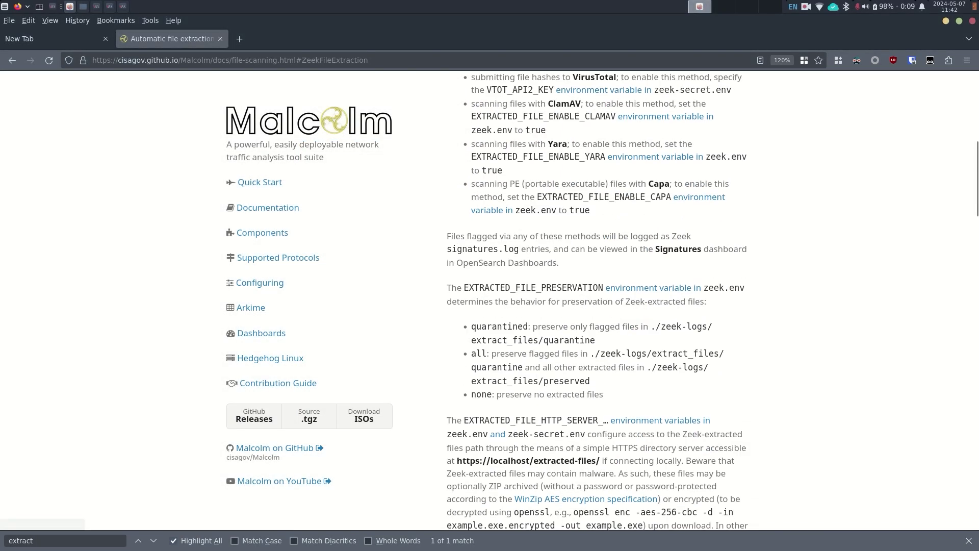
pyautogui.scroll(5, 596, 305)
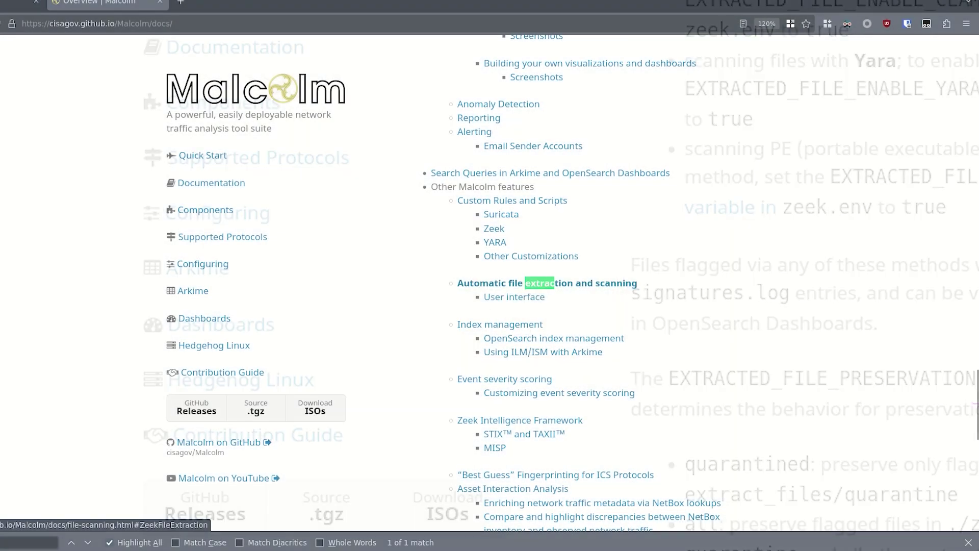
pyautogui.press('Tab')
pyautogui.press('Return')
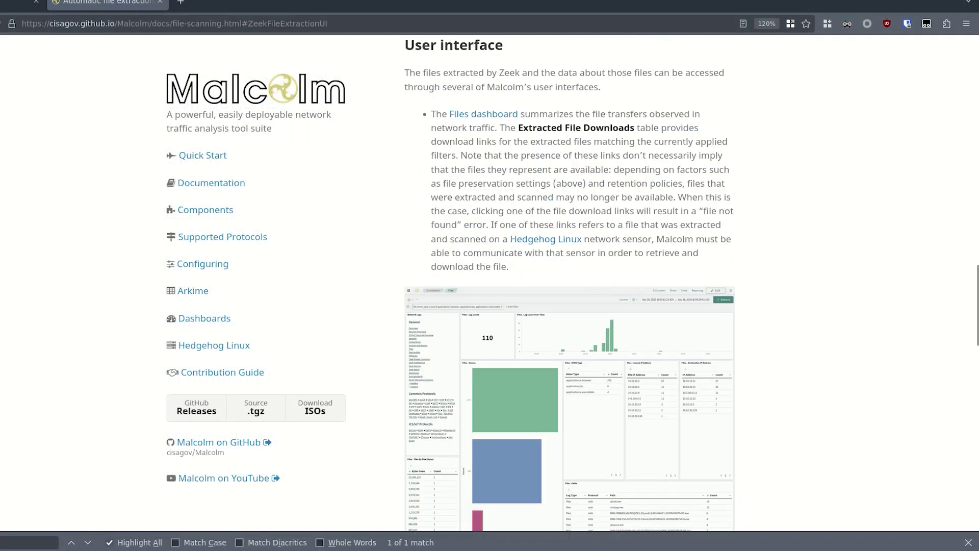
pyautogui.scroll(6, 570, 283)
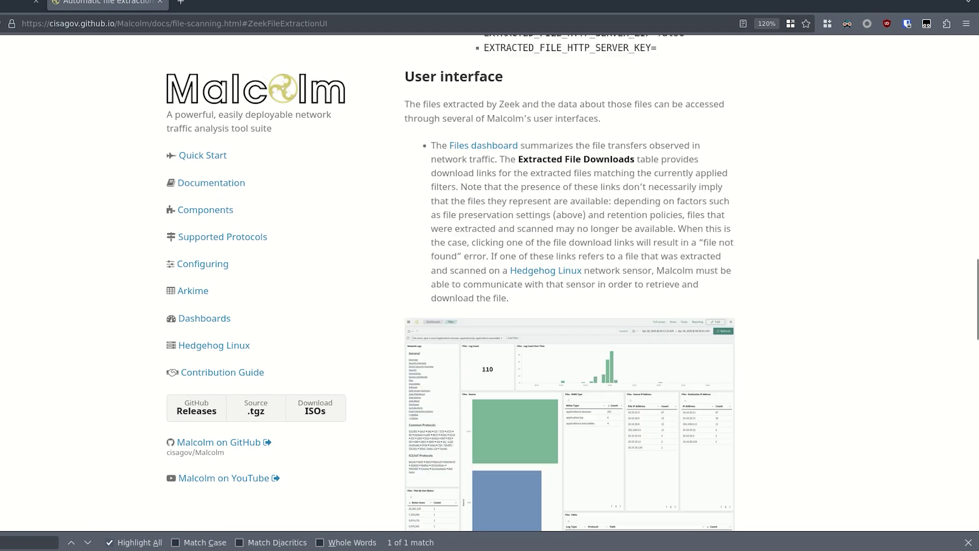
pyautogui.scroll(-5, 570, 283)
pyautogui.scroll(-20, 570, 283)
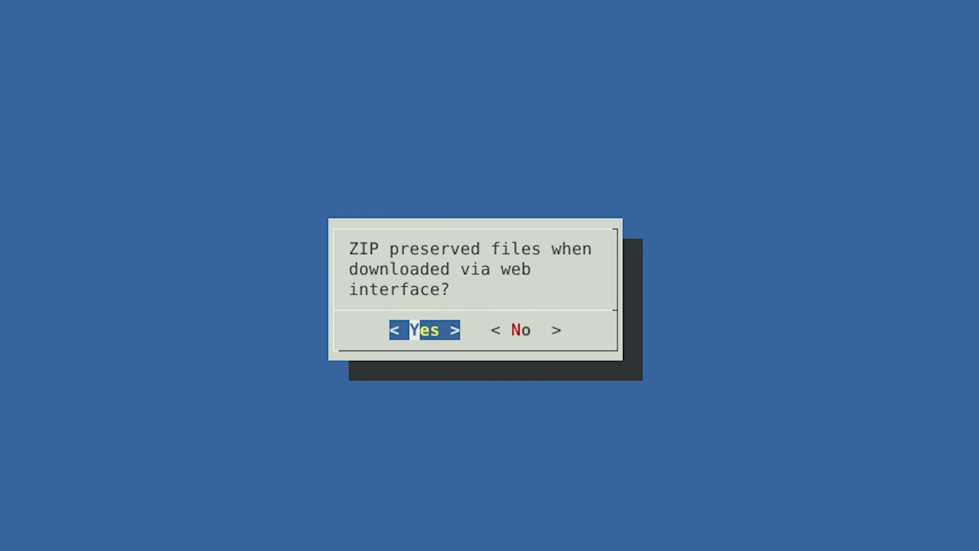
# Zip preserved file downloads with a ZIP password and accept the Sensor Configuration summary.
pyautogui.press('Return')
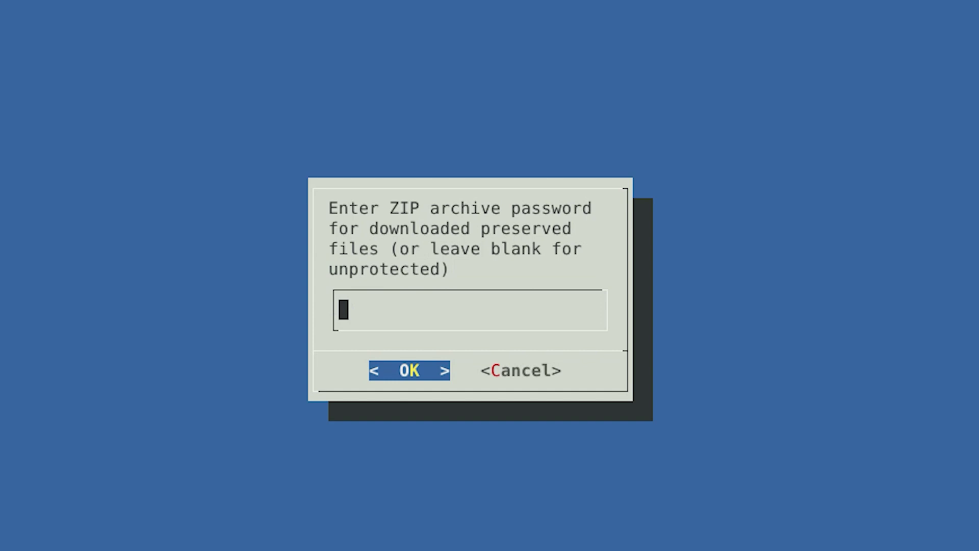
pyautogui.write('infected')
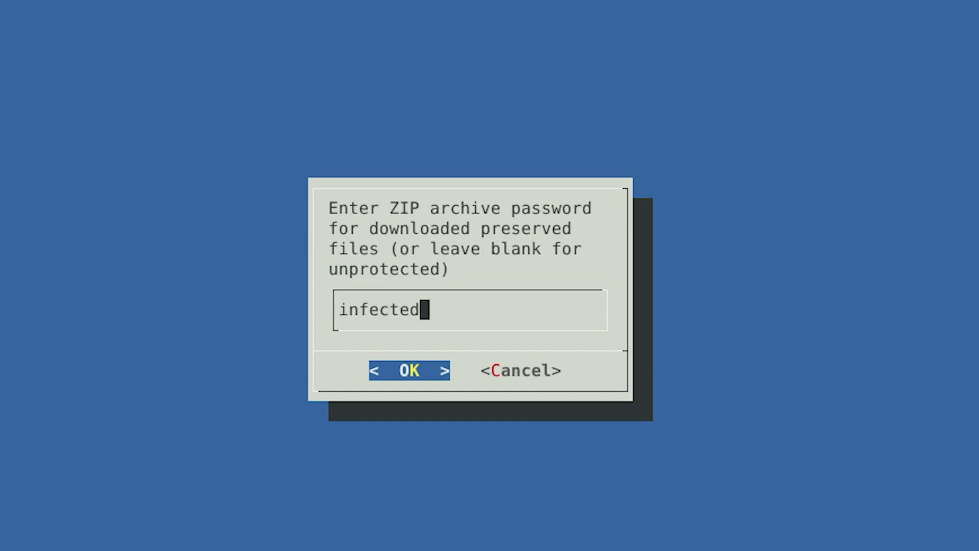
pyautogui.press('Tab')
pyautogui.press('Tab')
pyautogui.press('Left')
pyautogui.press('Return')
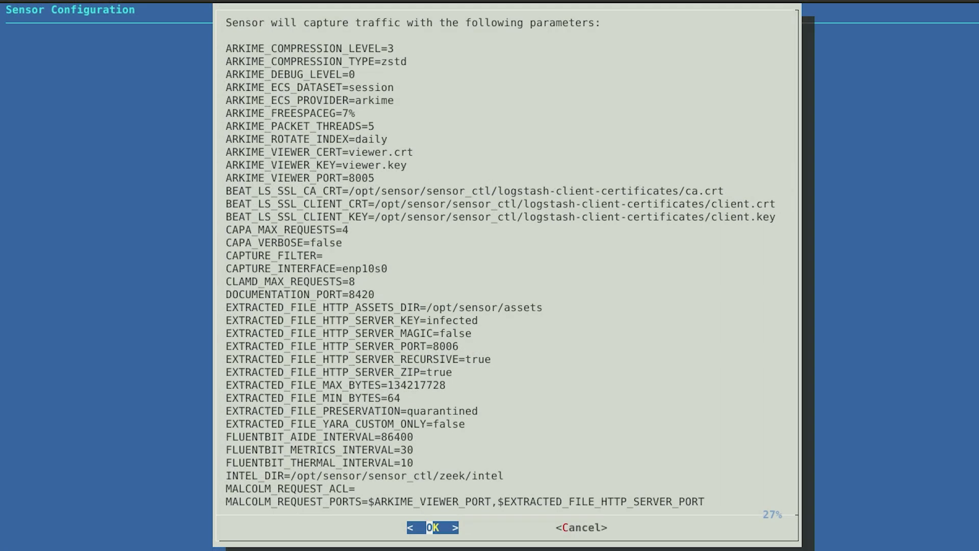
pyautogui.press('Down')
pyautogui.press('Down')
pyautogui.press('Down')
pyautogui.press('Down')
pyautogui.press('Down')
pyautogui.press('Down')
pyautogui.press('Down')
pyautogui.press('Down')
pyautogui.press('Down')
pyautogui.press('Down')
pyautogui.press('Down')
pyautogui.press('Down')
pyautogui.press('Down')
pyautogui.press('Down')
pyautogui.press('Down')
pyautogui.press('Down')
pyautogui.press('Down')
pyautogui.press('Down')
pyautogui.press('Down')
pyautogui.press('Down')
pyautogui.press('Down')
pyautogui.press('Down')
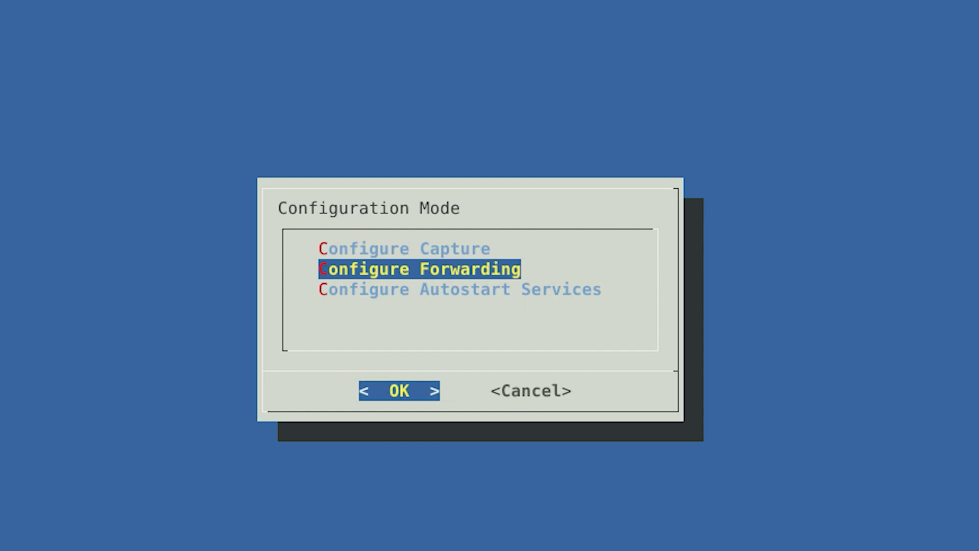
pyautogui.press('Return')
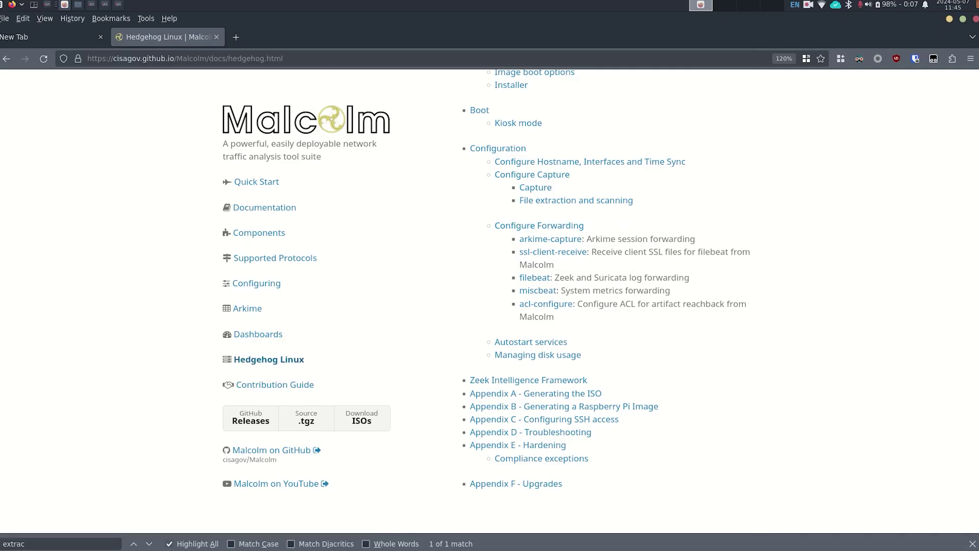
# Start receiving filebeat client SSL files from Malcolm and acknowledge the run-auth_setup instruction.
pyautogui.click(269, 359)
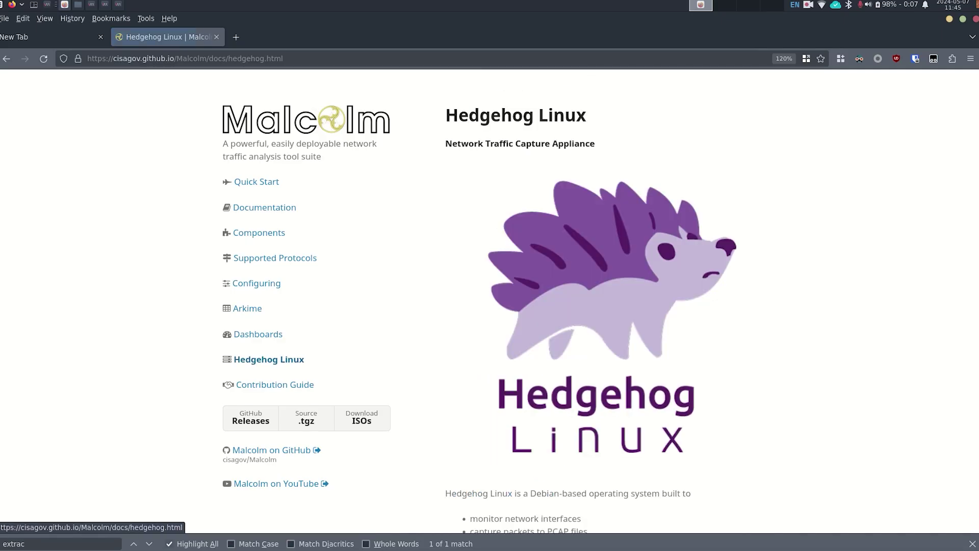
pyautogui.scroll(-10, 552, 319)
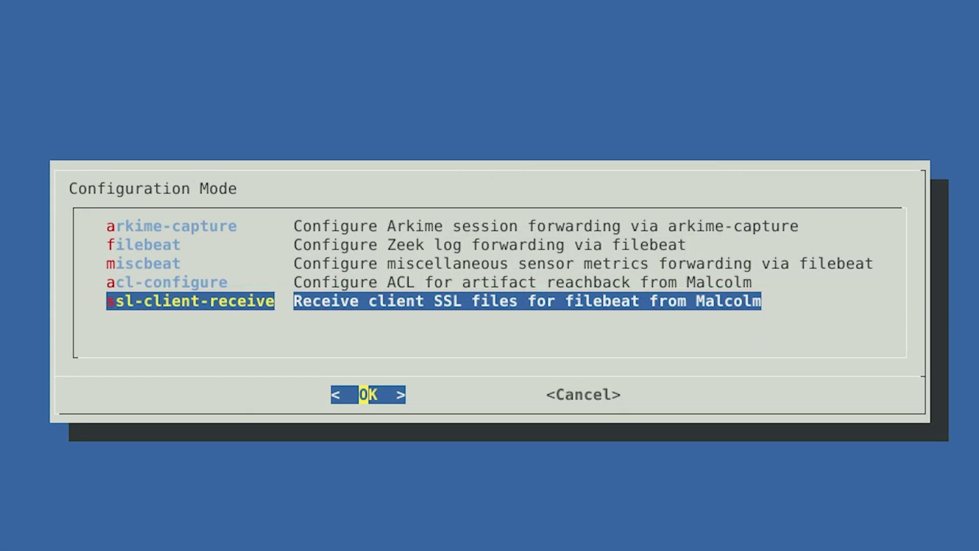
pyautogui.press('Return')
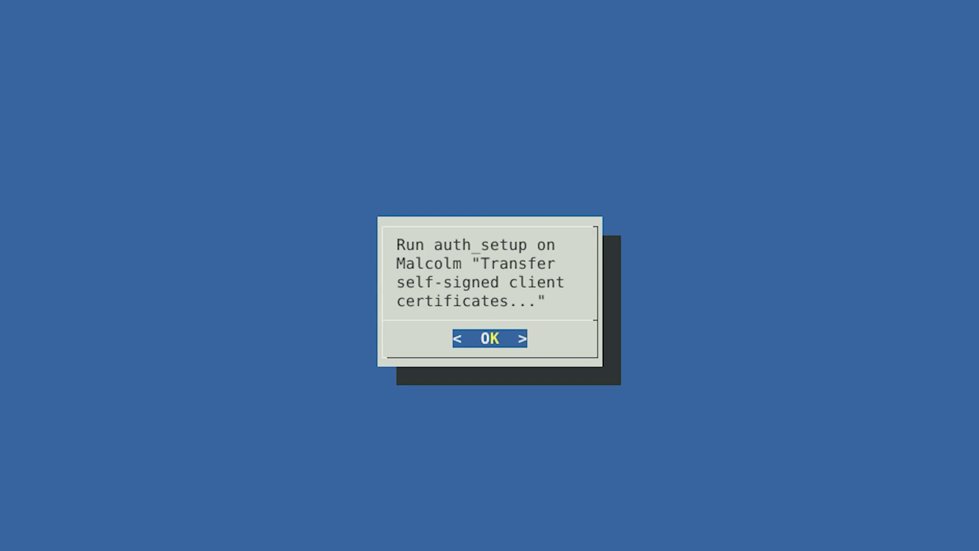
pyautogui.press('Return')
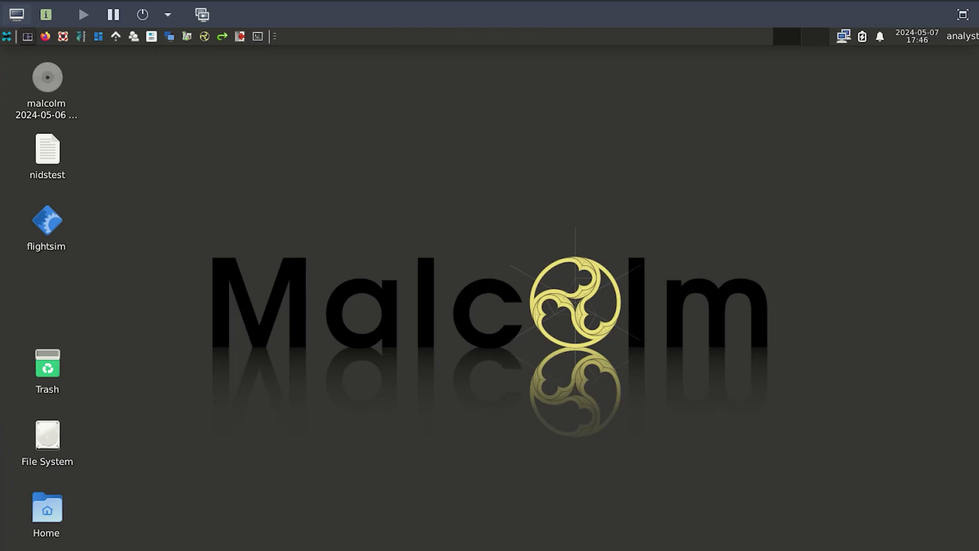
# On the Malcolm VM, enlarge the terminal text and run ./scripts/auth_setup from the Malcolm directory.
pyautogui.hotkey('ctrl', '+')
pyautogui.hotkey('ctrl', '+')
pyautogui.hotkey('ctrl', '+')
pyautogui.hotkey('ctrl', '+')
pyautogui.write('cd Malcolm')
pyautogui.press('Return')
pyautogui.write('./scripts/auth_setup')
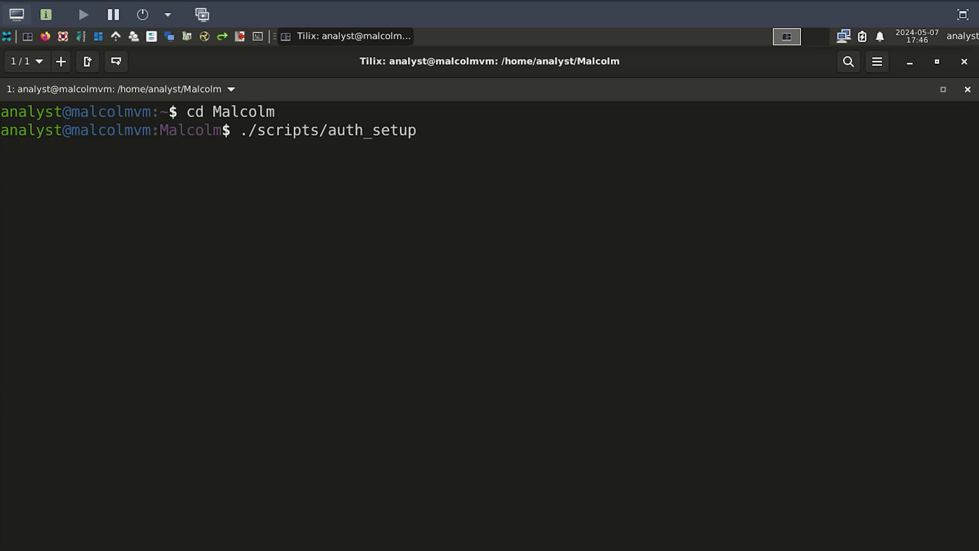
pyautogui.press('Return')
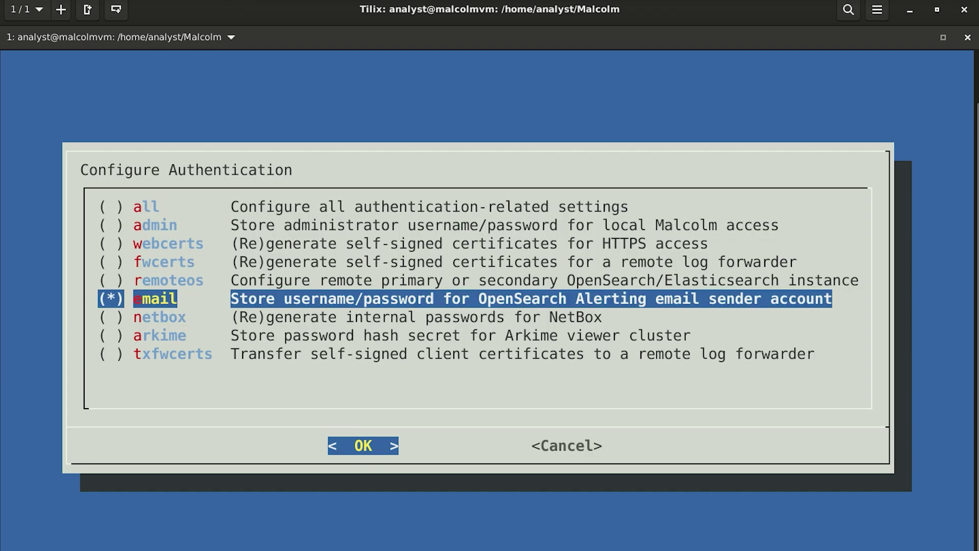
# Choose txfwcerts to transmit self-signed client certificates to the remote log forwarder.
pyautogui.press('Down')
pyautogui.press('Down')
pyautogui.press('Down')
pyautogui.press('space')
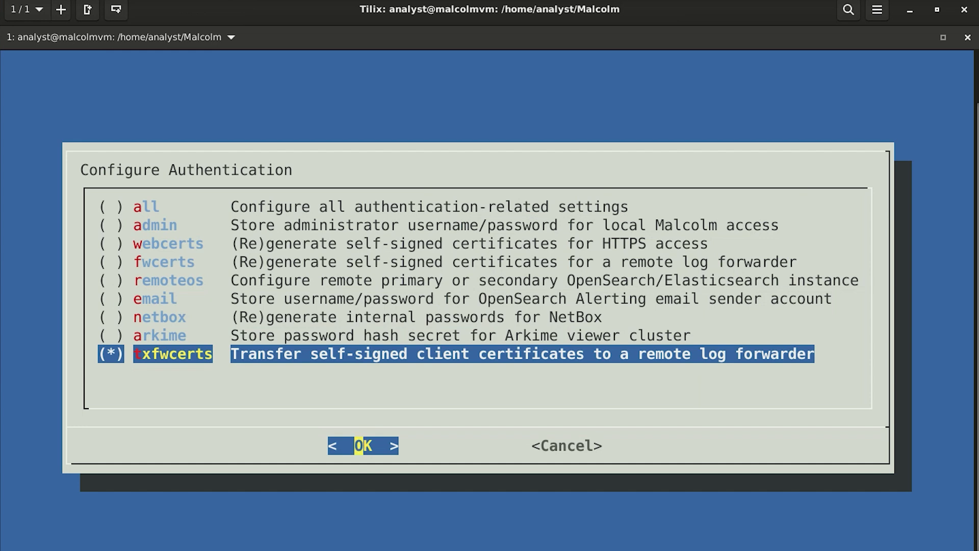
pyautogui.press('Return')
pyautogui.press('Return')
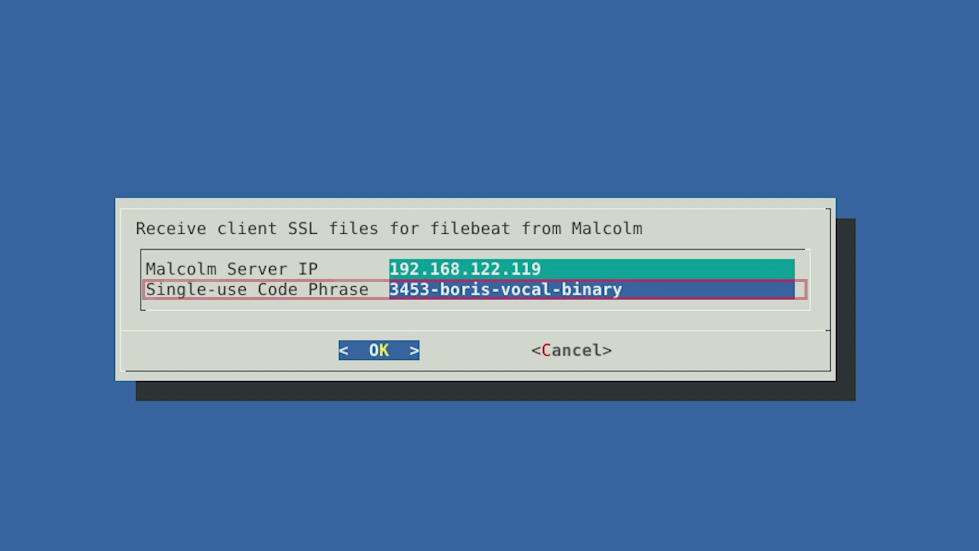
# Submit Malcolm IP 192.168.122.119 and the code phrase, then select arkime-capture forwarding.
pyautogui.press('Return')
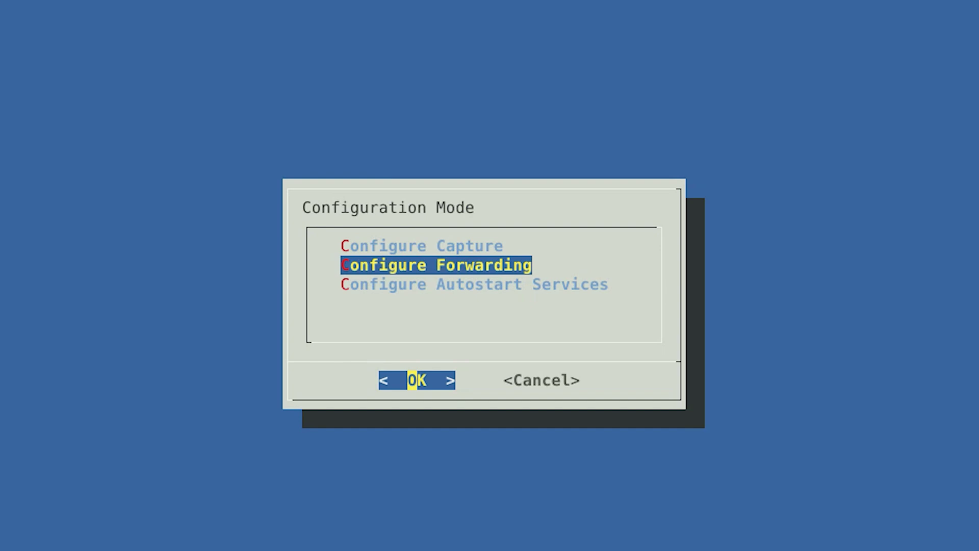
pyautogui.press('Return')
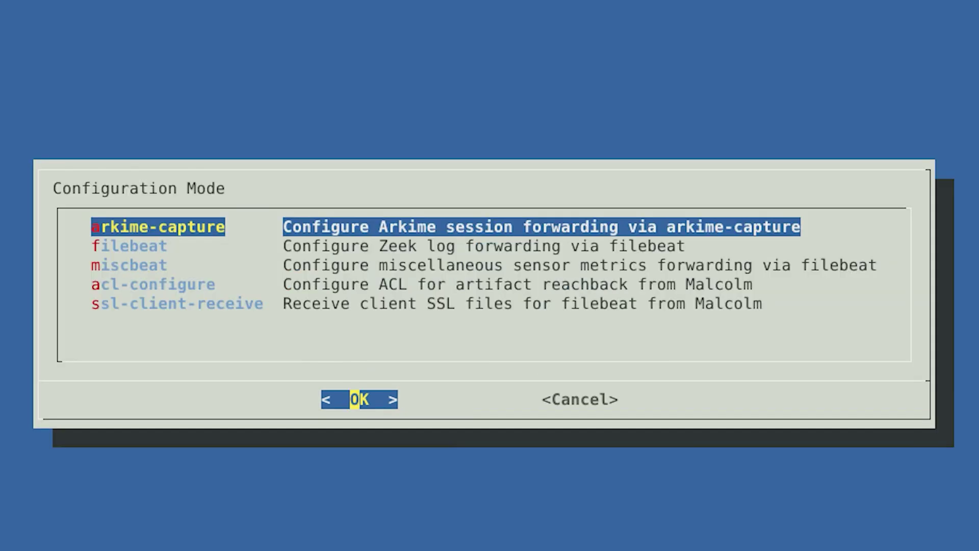
pyautogui.press('Down')
pyautogui.press('Down')
pyautogui.press('Up')
pyautogui.press('Up')
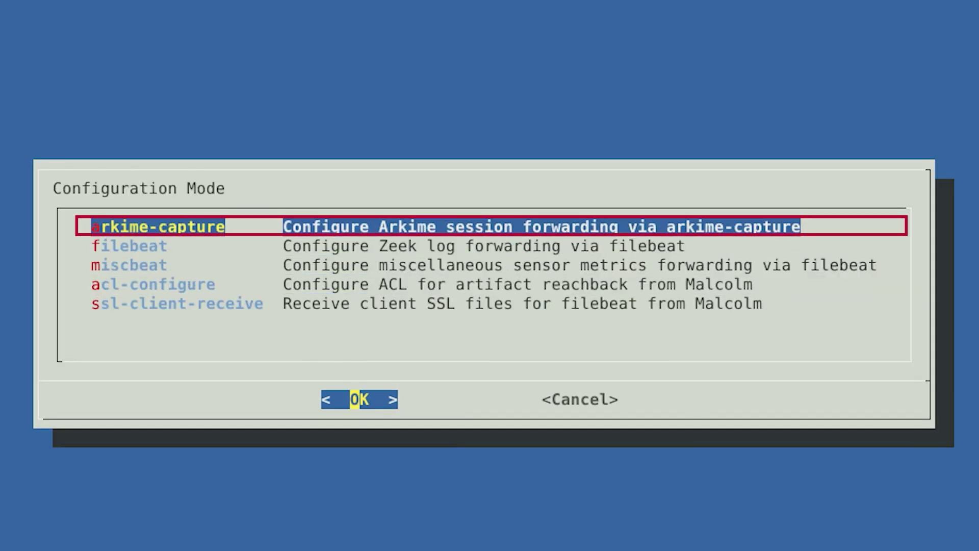
pyautogui.press('Return')
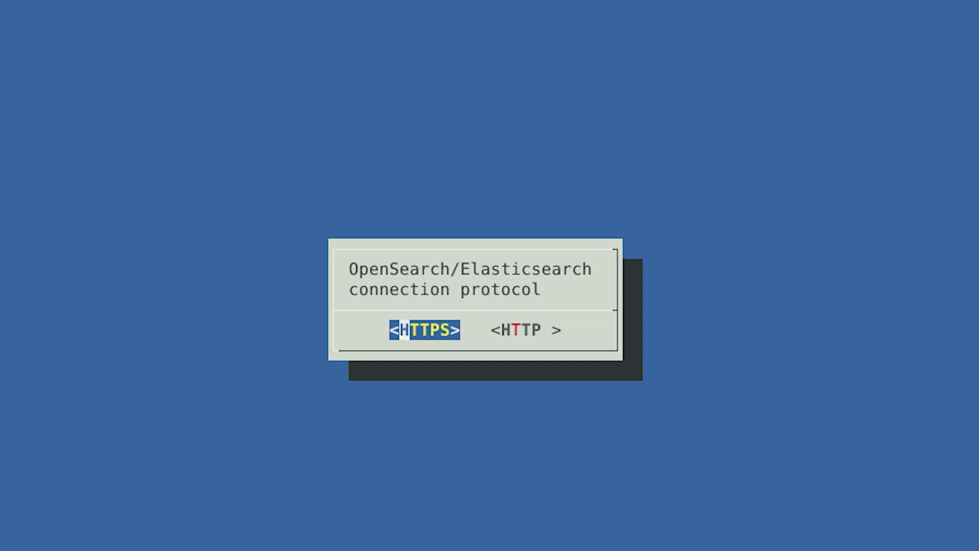
# Use HTTPS with no SSL verification and port 9200 for the OpenSearch connection.
pyautogui.press('Return')
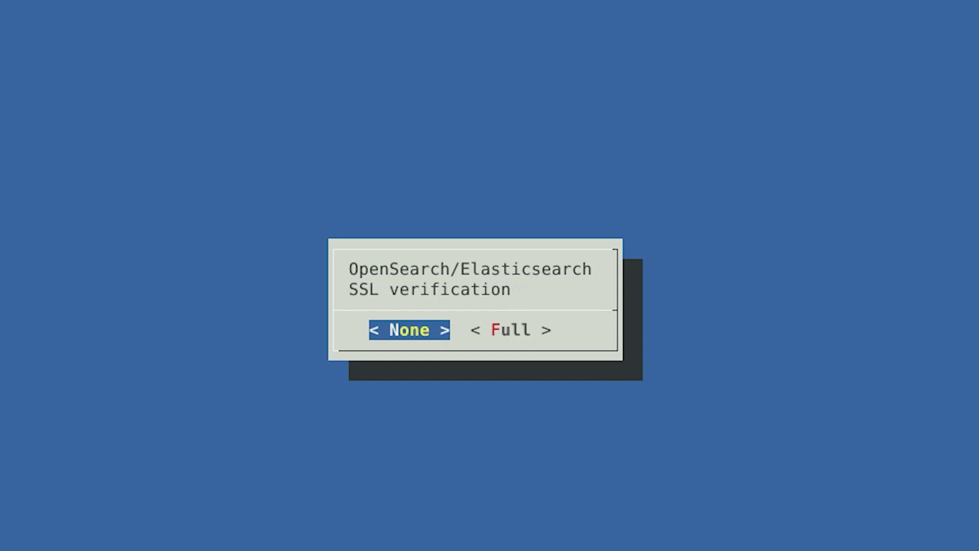
pyautogui.press('Return')
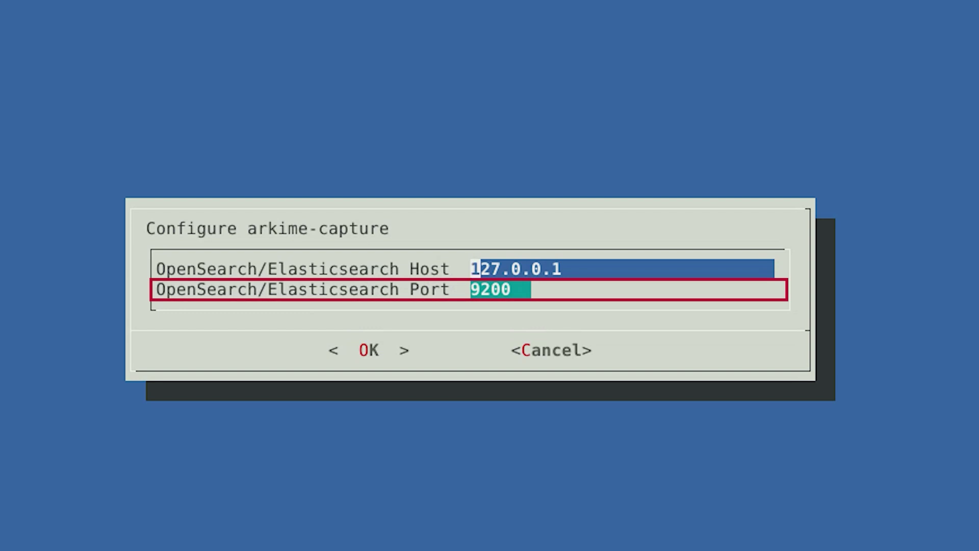
pyautogui.press('Return')
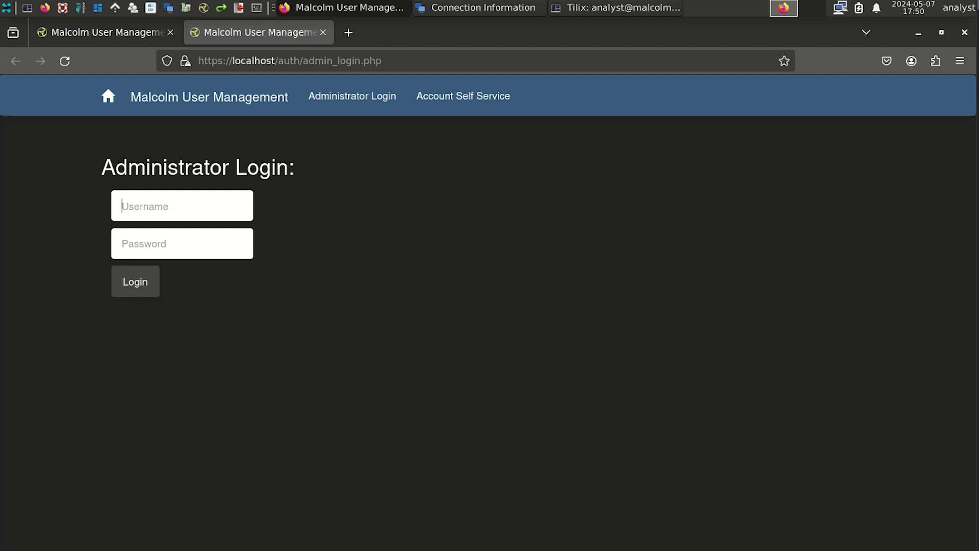
# Log into Malcolm User Management as the administrator and load the sensor account into the user form.
pyautogui.write('analyst')
pyautogui.press('Tab')
pyautogui.write('•••••••••')
pyautogui.press('Return')
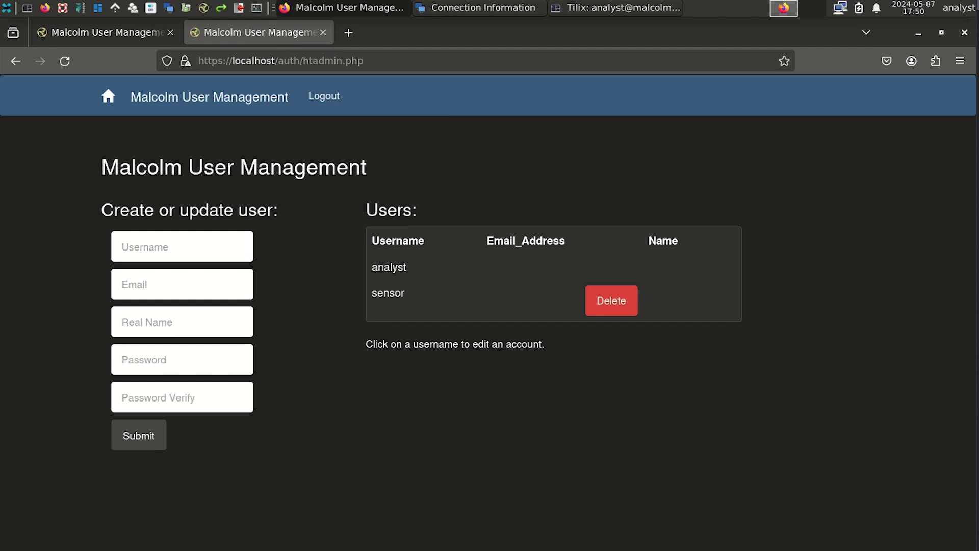
pyautogui.click(388, 293)
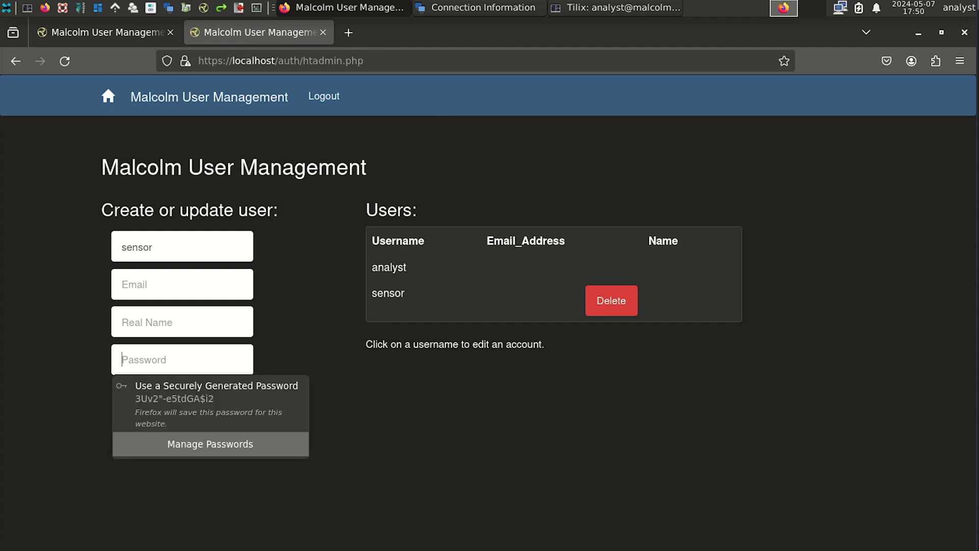
pyautogui.press('Escape')
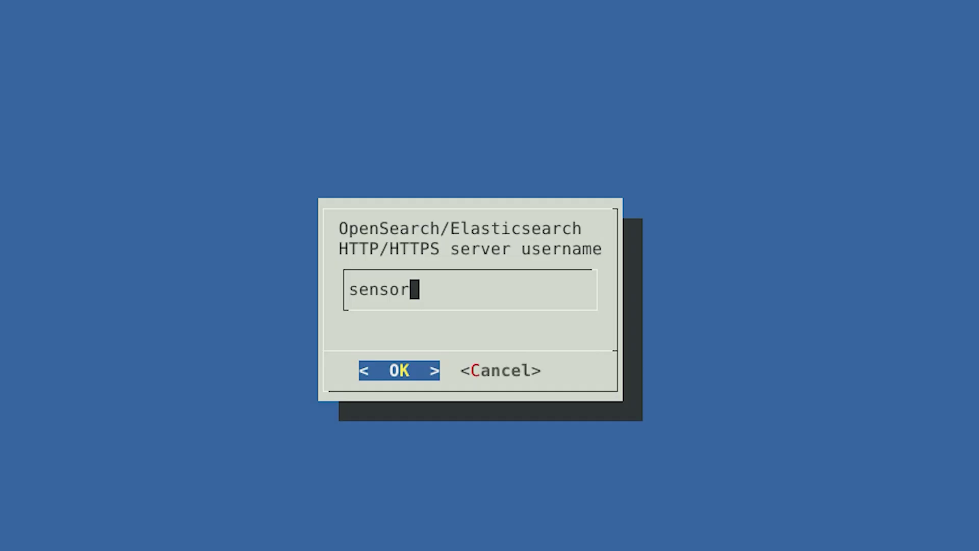
# Set the OpenSearch server username to sensor and enter its password.
pyautogui.press('BackSpace')
pyautogui.write('r')
pyautogui.press('Return')
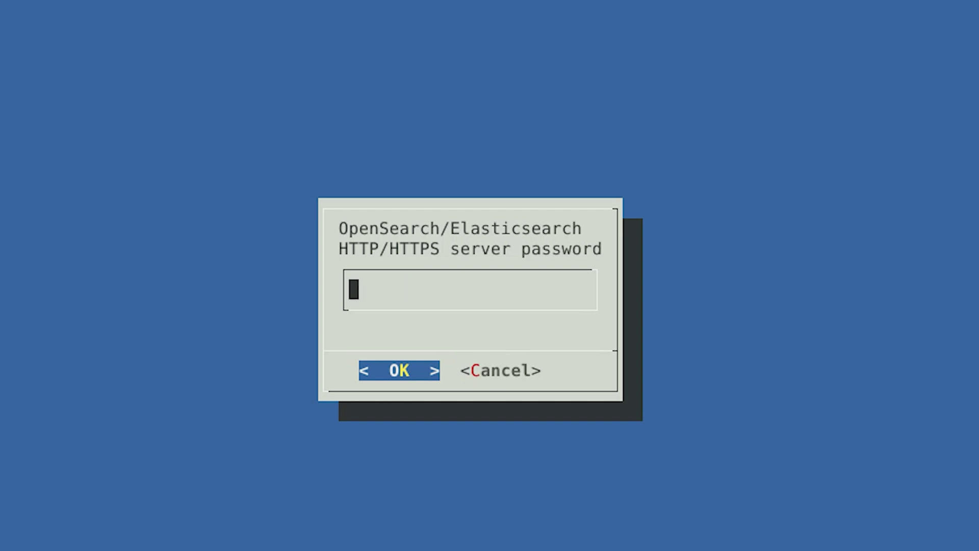
pyautogui.write('********')
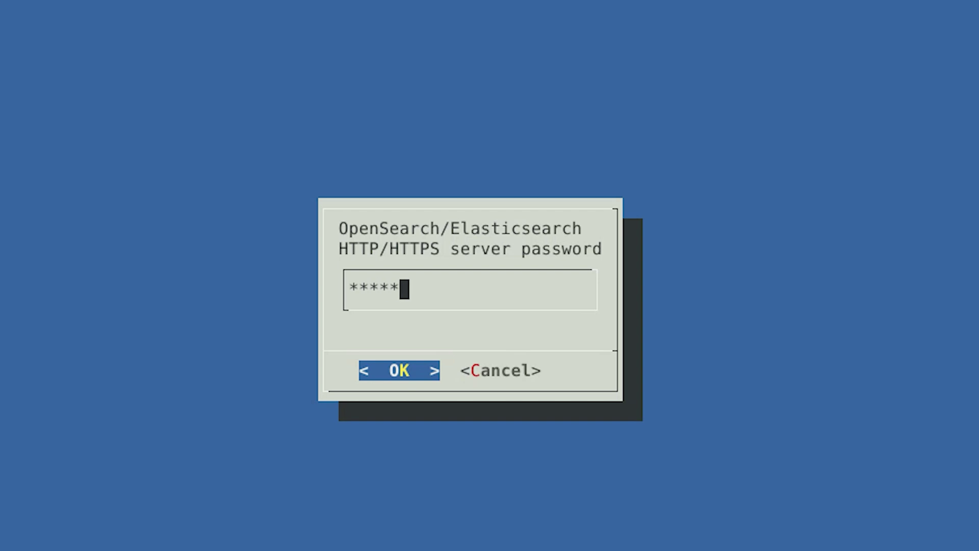
pyautogui.press('Return')
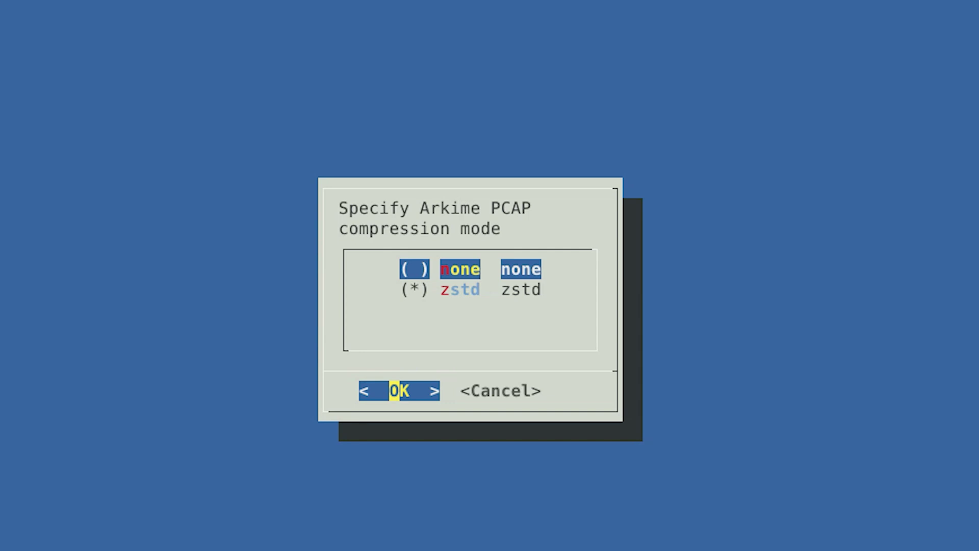
# Keep zstd PCAP compression at level 3 and accept the arkime-capture forwarding parameters.
pyautogui.press('Return')
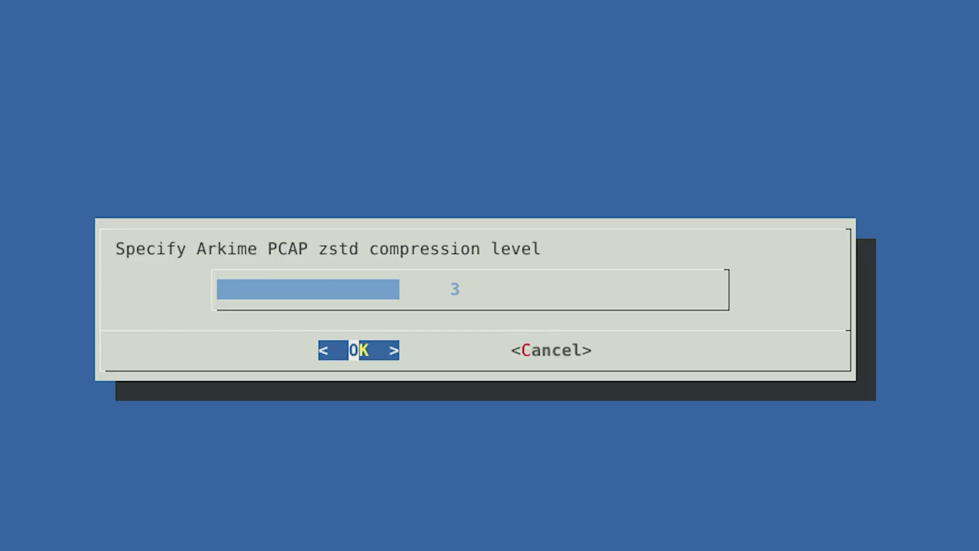
pyautogui.press('Return')
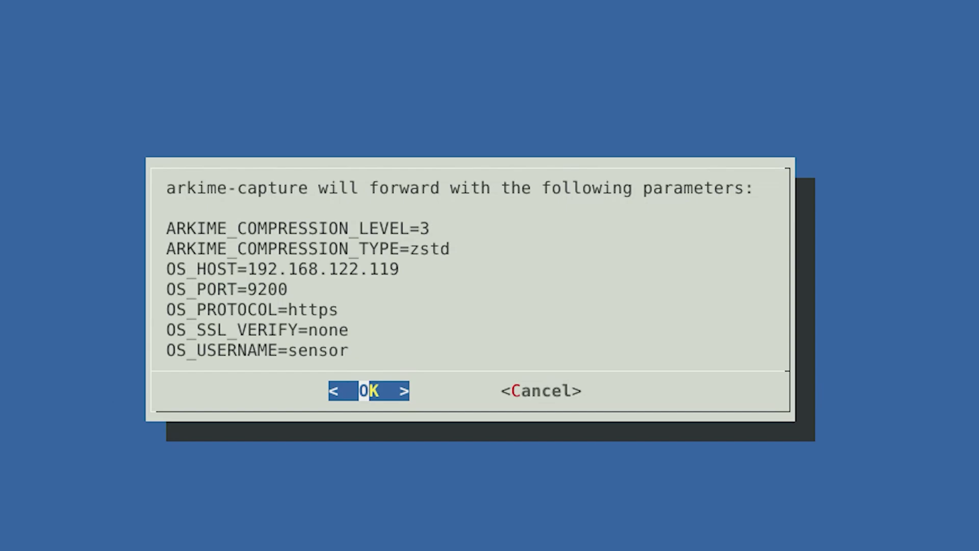
pyautogui.press('Return')
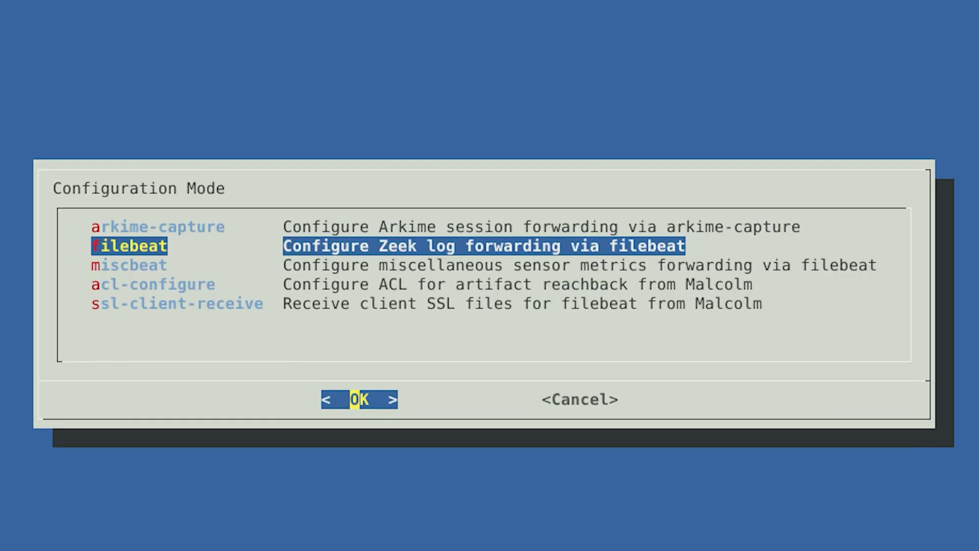
# Forward Zeek logs from /capture/zeek/capture to Logstash 192.168.122.119:5044 over SSL without verification.
pyautogui.press('Return')
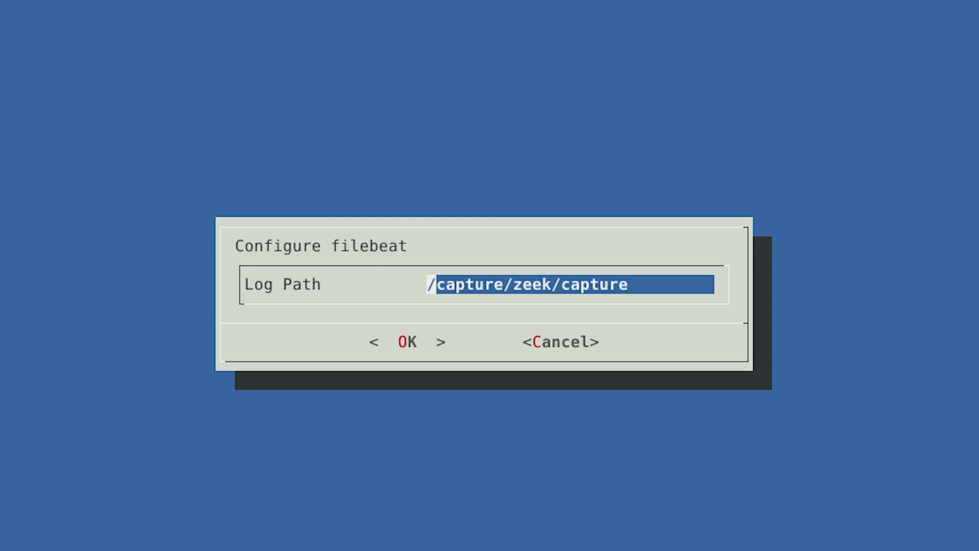
pyautogui.press('Return')
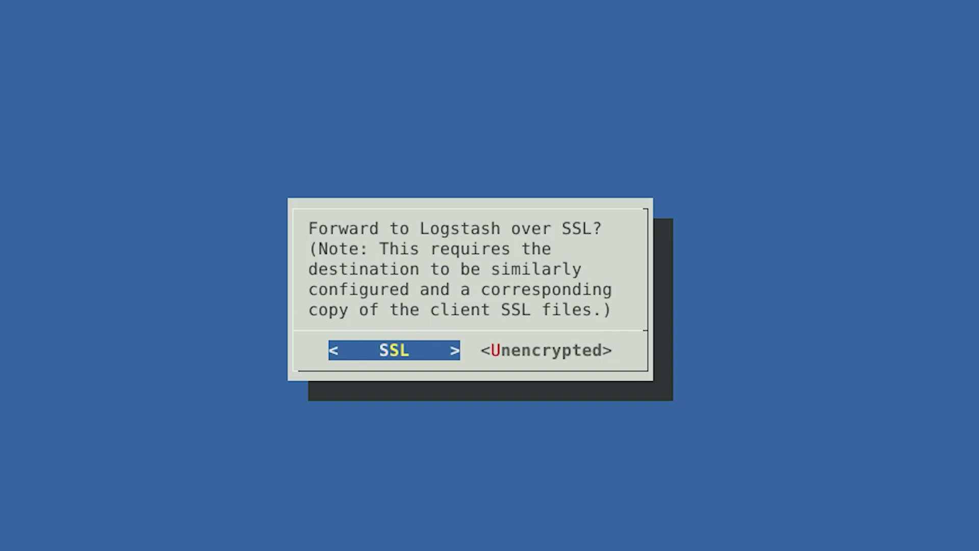
pyautogui.press('Return')
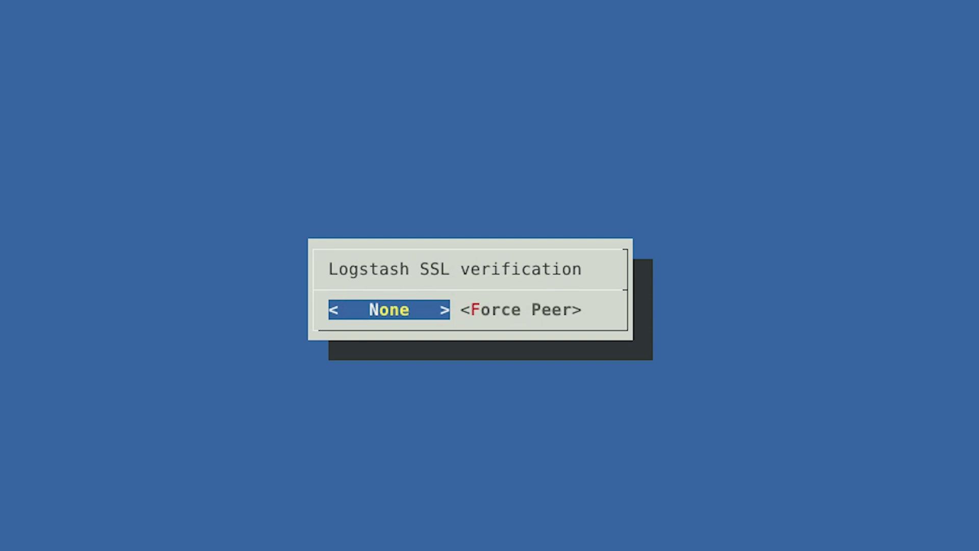
pyautogui.press('Return')
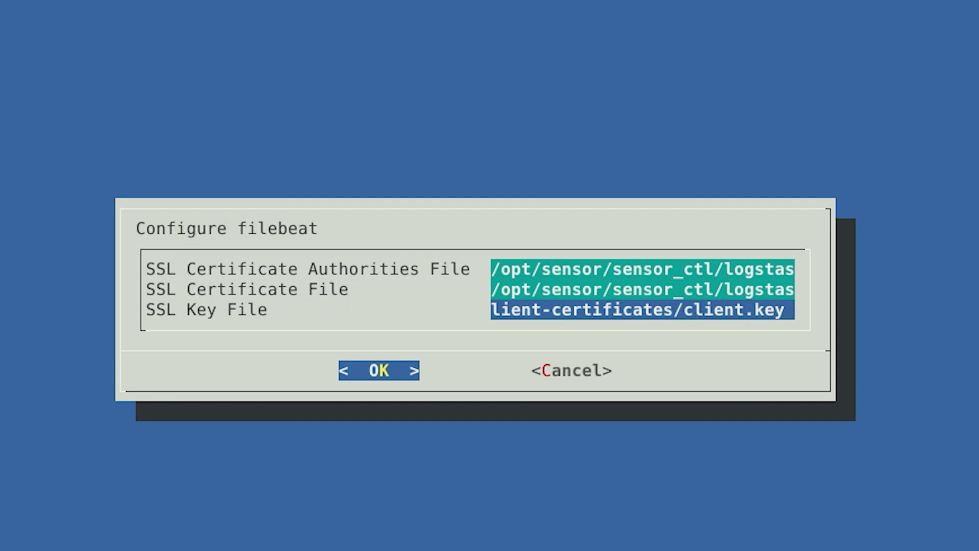
pyautogui.press('Return')
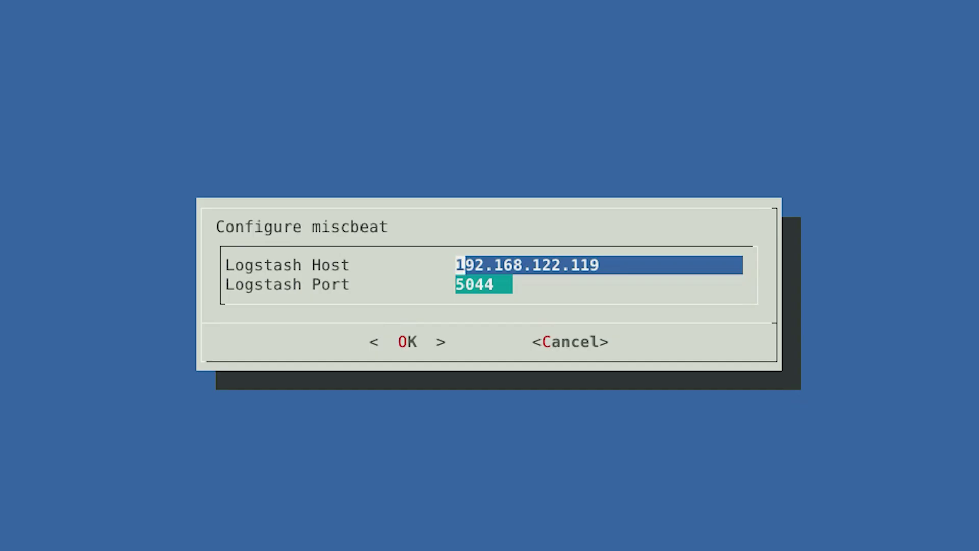
# Forward miscbeat metrics over SSL to 192.168.122.119:5044, keeping the default SSL file paths under /opt/sensor/sensor_ctl.
pyautogui.press('Return')
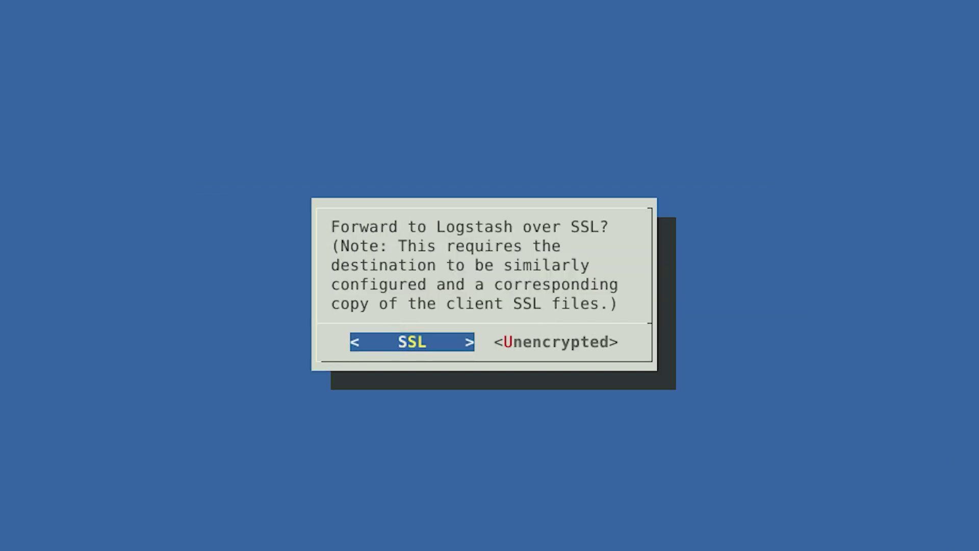
pyautogui.press('Return')
pyautogui.press('Return')
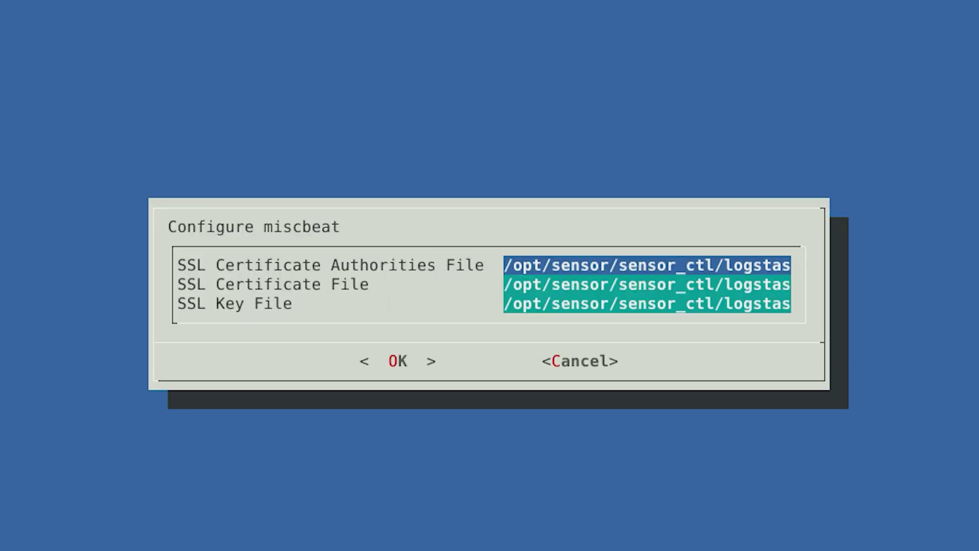
pyautogui.press('Return')
pyautogui.press('Return')
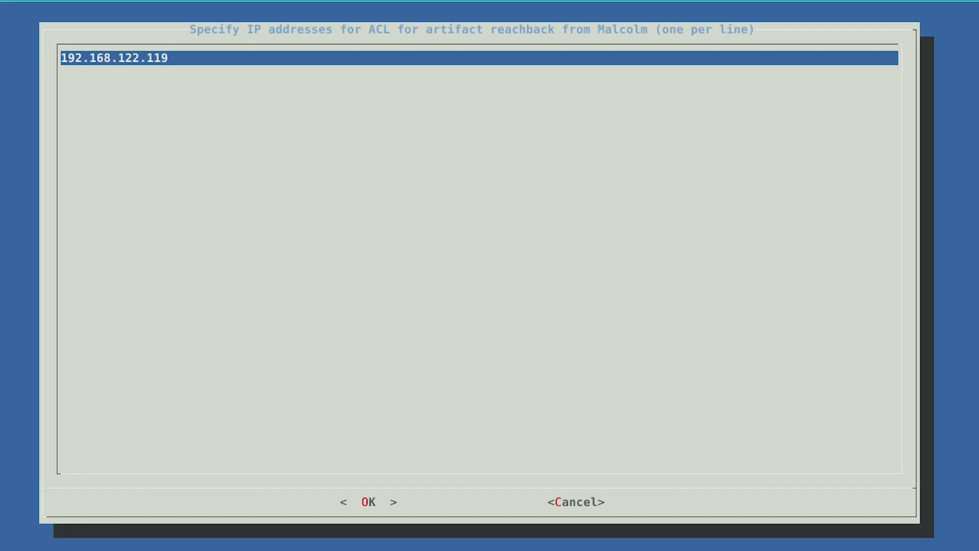
# Check that the artifact-reachback ACL's allowed Malcolm address reads 192.168.122.119.
pyautogui.press('Right')
pyautogui.press('Right')
pyautogui.press('Right')
pyautogui.press('Right')
pyautogui.press('Right')
pyautogui.press('Right')
pyautogui.press('Right')
pyautogui.press('Right')
pyautogui.press('Right')
pyautogui.press('Right')
pyautogui.press('Right')
pyautogui.press('Right')
pyautogui.press('Right')
pyautogui.press('Right')
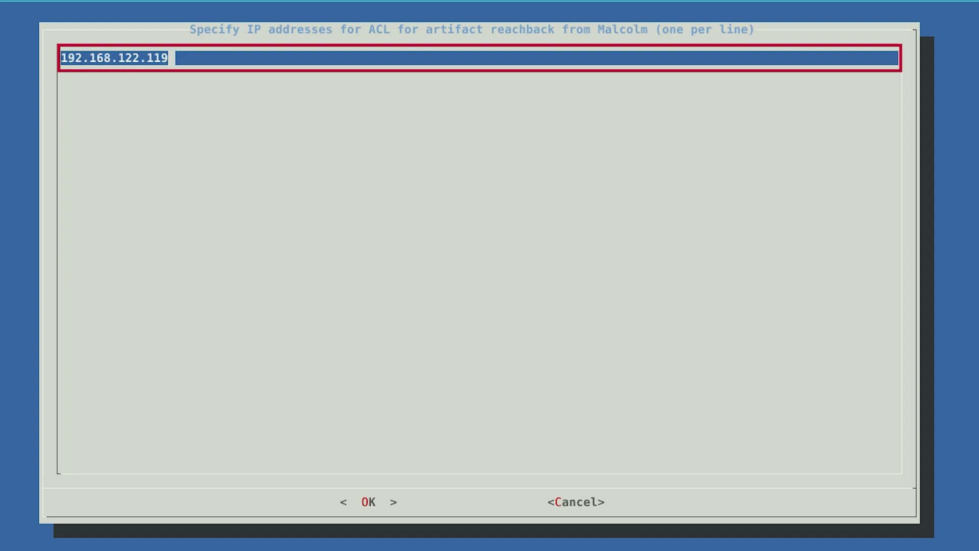
pyautogui.press('Left')
pyautogui.press('Left')
pyautogui.press('Left')
pyautogui.press('Left')
pyautogui.press('Left')
pyautogui.press('Left')
pyautogui.press('Left')
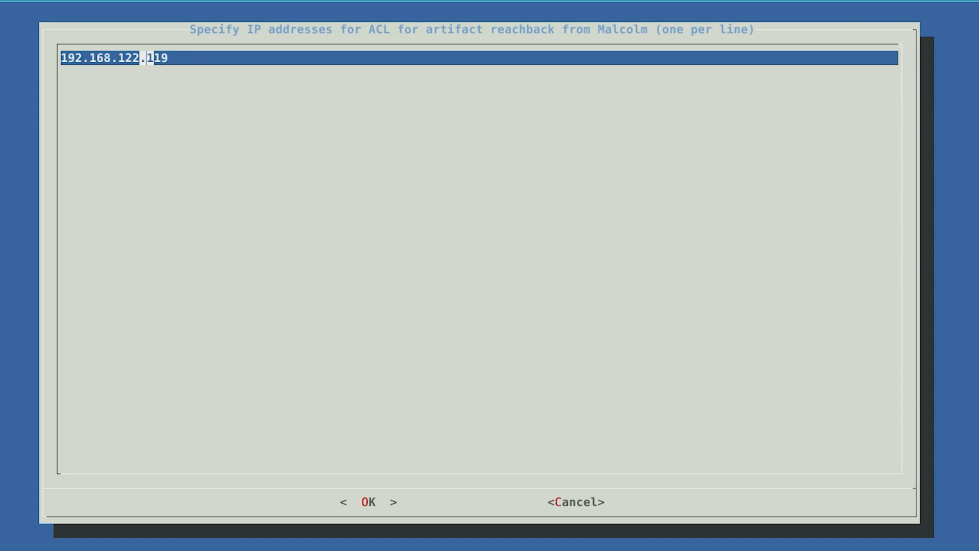
pyautogui.press('Left')
pyautogui.press('Left')
pyautogui.press('Left')
pyautogui.press('Left')
pyautogui.press('Left')
pyautogui.press('Left')
pyautogui.press('Left')
pyautogui.press('Left')
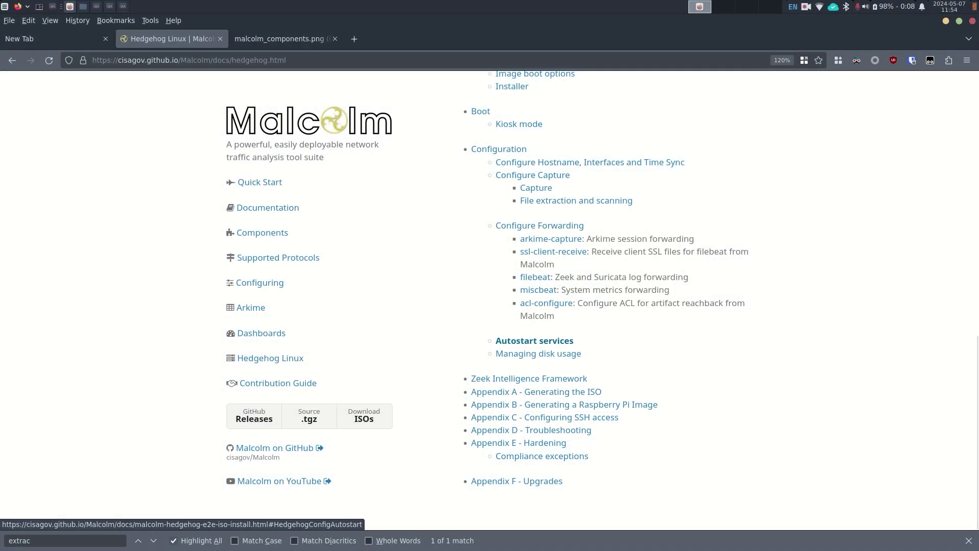
# Open the guide's Autostart services section and highlight the AUTOSTART list through AUTOSTART_ZEEK.
pyautogui.click(535, 340)
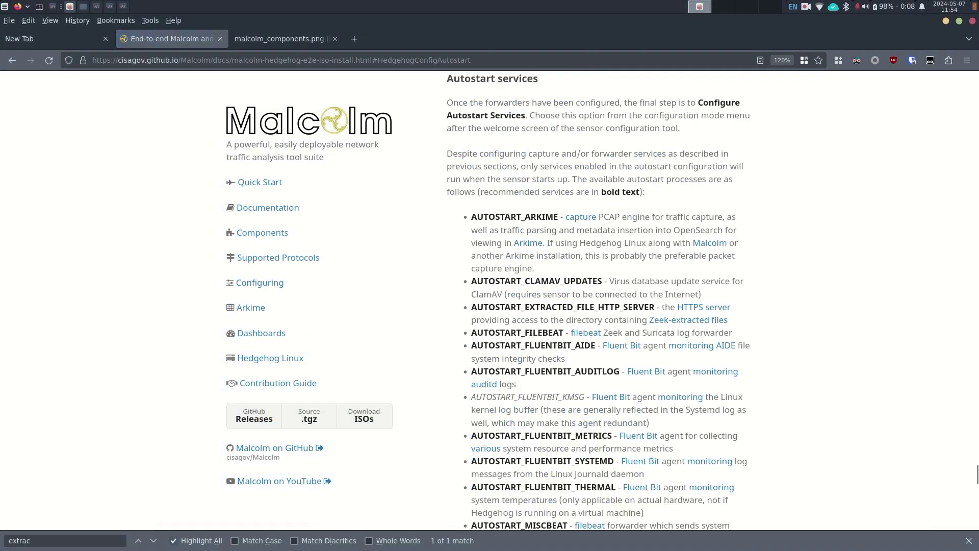
pyautogui.hotkey('shift', 'Down')
pyautogui.hotkey('shift', 'Down')
pyautogui.hotkey('shift', 'Down')
pyautogui.hotkey('shift', 'Down')
pyautogui.hotkey('shift', 'Down')
pyautogui.hotkey('shift', 'Down')
pyautogui.hotkey('shift', 'Down')
pyautogui.hotkey('shift', 'Down')
pyautogui.hotkey('shift', 'Down')
pyautogui.hotkey('shift', 'Down')
pyautogui.hotkey('shift', 'Down')
pyautogui.hotkey('shift', 'Down')
pyautogui.hotkey('shift', 'Down')
pyautogui.hotkey('shift', 'Down')
pyautogui.hotkey('shift', 'Down')
pyautogui.hotkey('shift', 'Down')
pyautogui.hotkey('shift', 'Down')
pyautogui.hotkey('shift', 'Down')
pyautogui.hotkey('shift', 'Down')
pyautogui.hotkey('shift', 'Down')
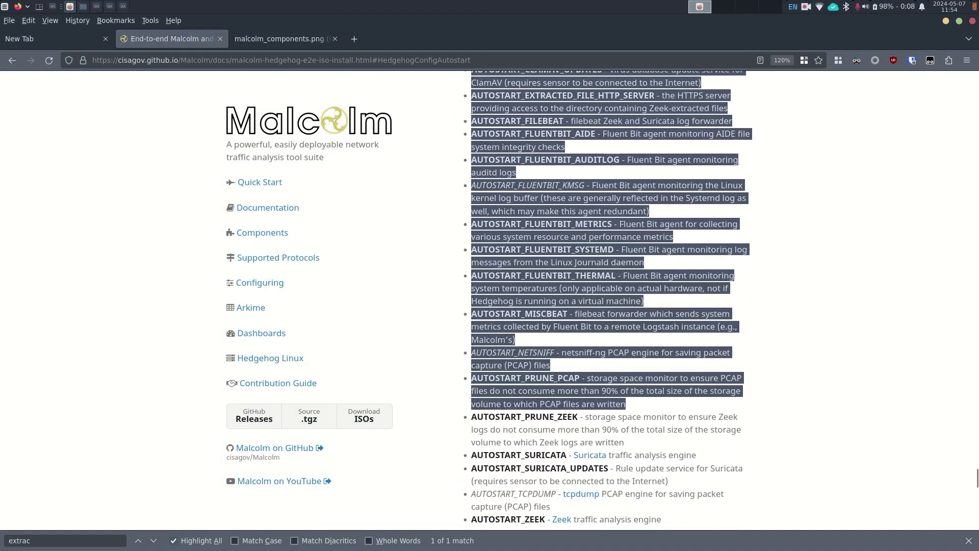
pyautogui.hotkey('shift', 'Down')
pyautogui.hotkey('shift', 'Down')
pyautogui.hotkey('shift', 'Down')
pyautogui.hotkey('shift', 'Down')
pyautogui.hotkey('shift', 'Down')
pyautogui.hotkey('shift', 'Down')
pyautogui.hotkey('shift', 'Down')
pyautogui.hotkey('shift', 'Down')
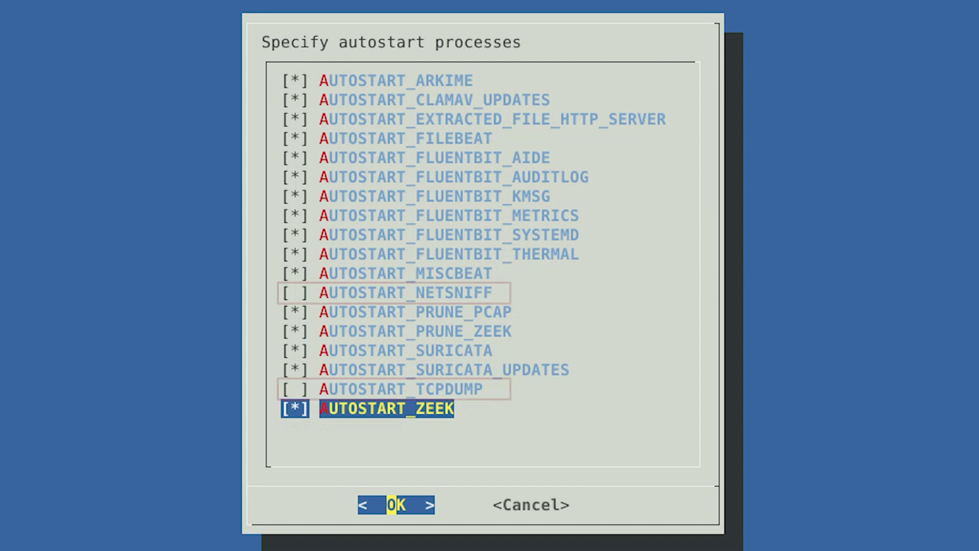
# Save autostart with AUTOSTART_NETSNIFF and AUTOSTART_TCPDUMP false and all others true, then accept the summary.
pyautogui.press('Tab')
pyautogui.press('Left')
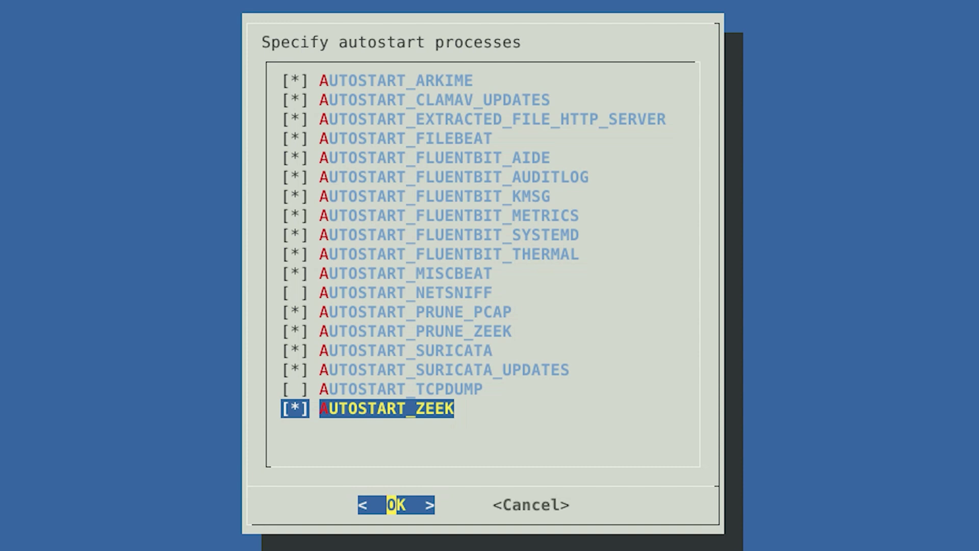
pyautogui.press('Return')
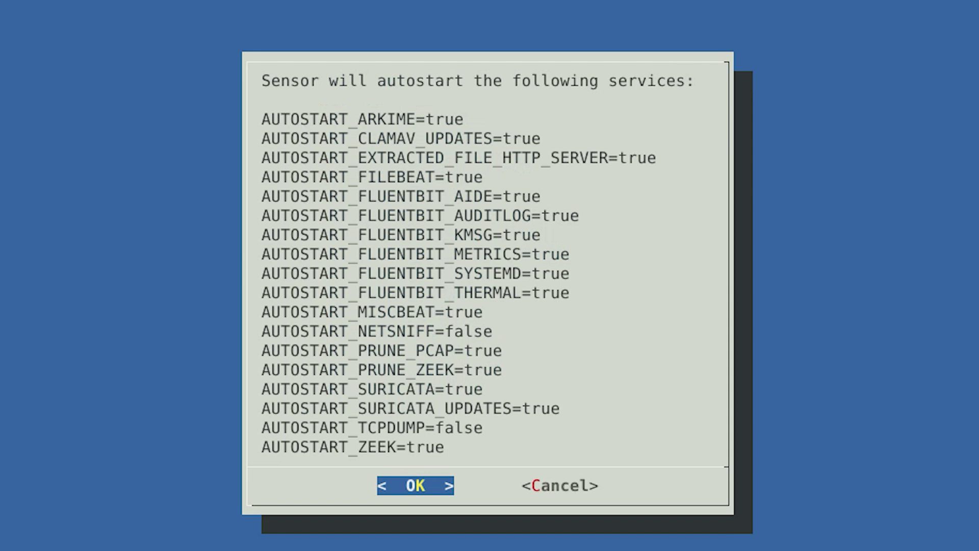
pyautogui.press('Return')
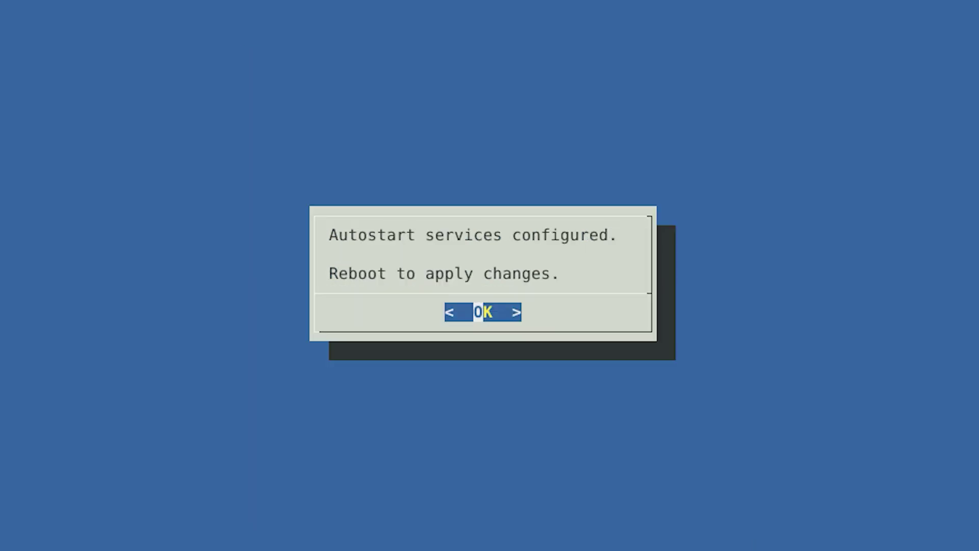